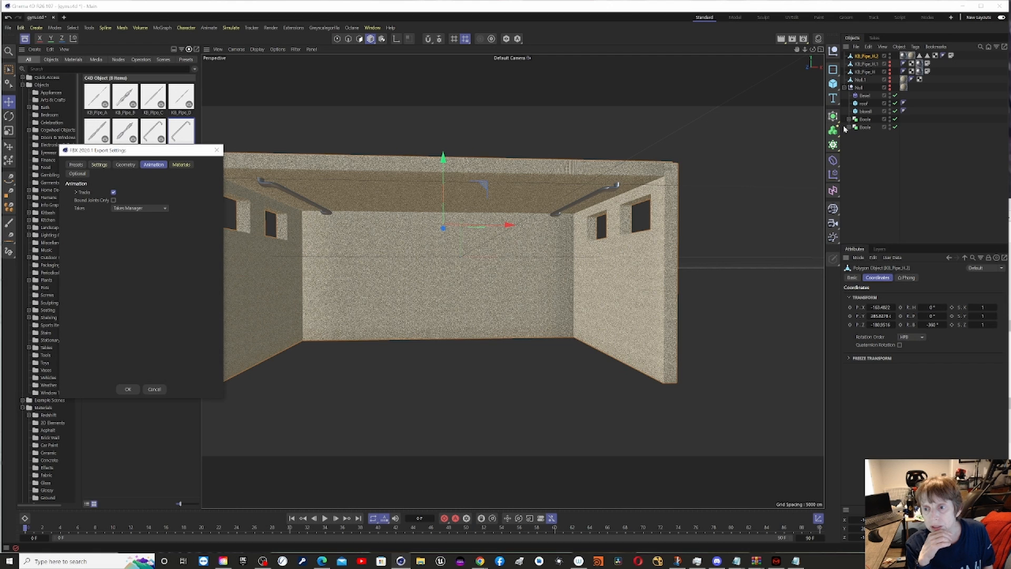
# Cancel the open FBX export settings and expand both Boole objects in the hierarchy to show their wall and cube children
pyautogui.click(158, 389)
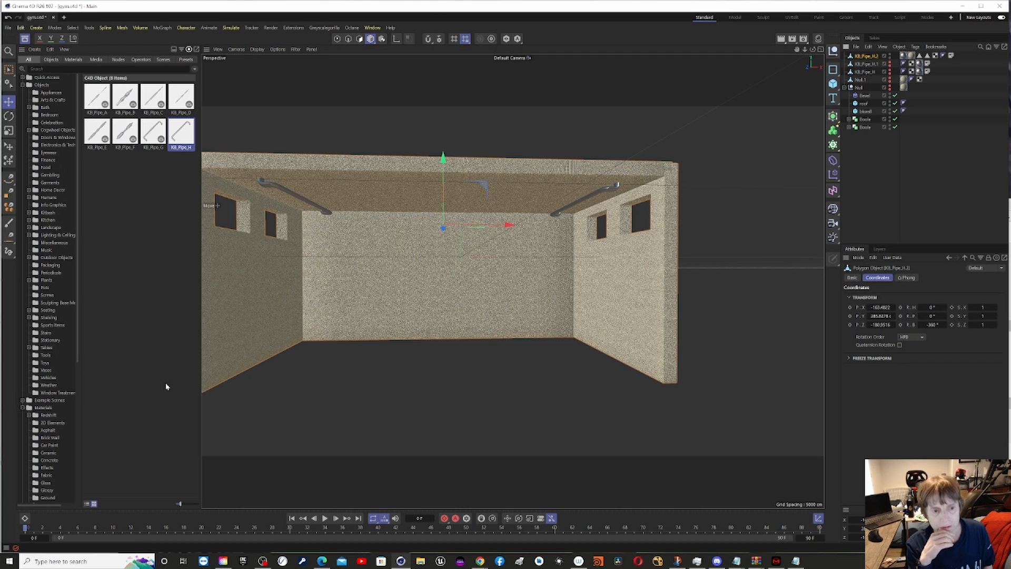
pyautogui.click(849, 120)
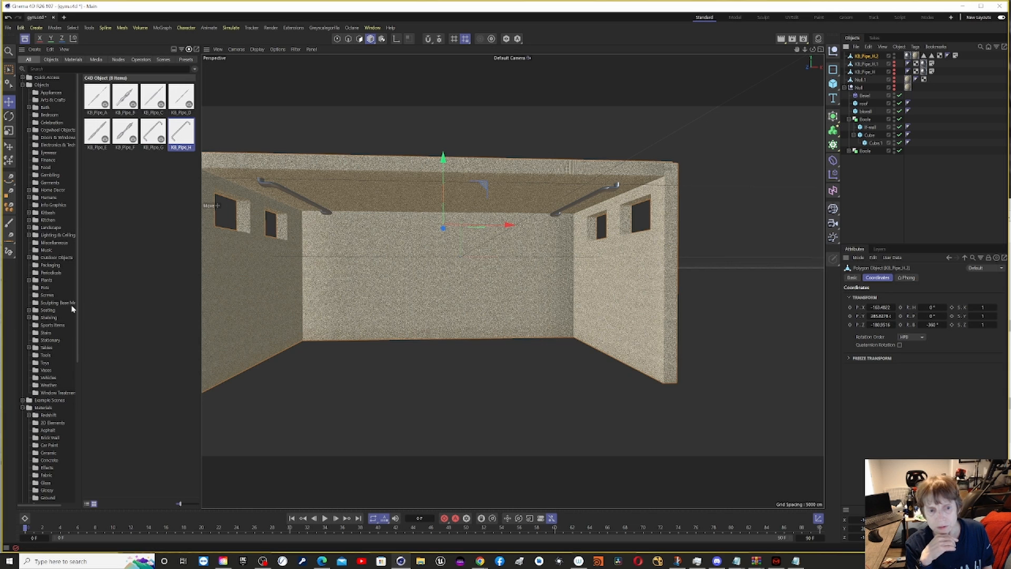
pyautogui.click(849, 152)
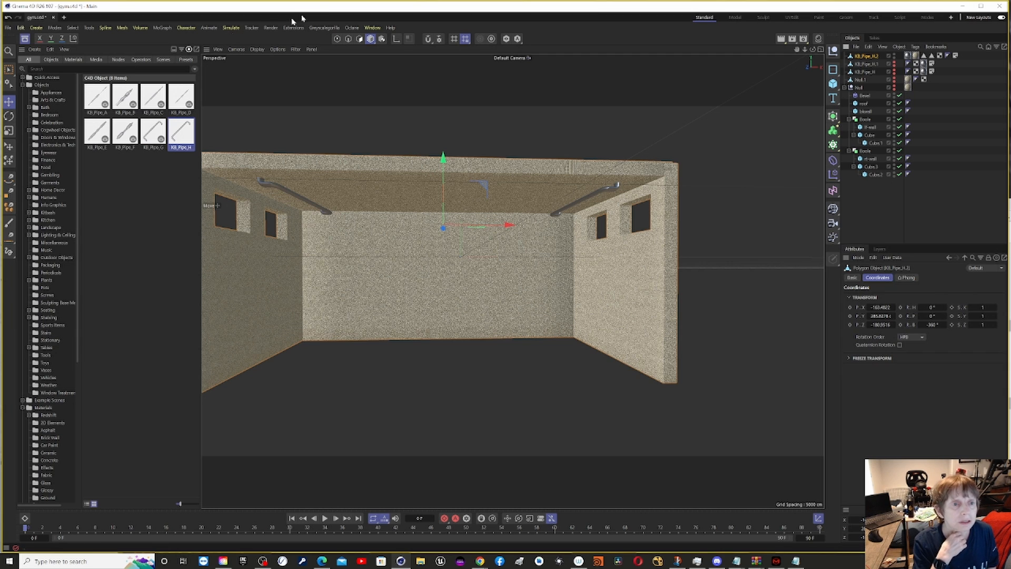
pyautogui.click(372, 27)
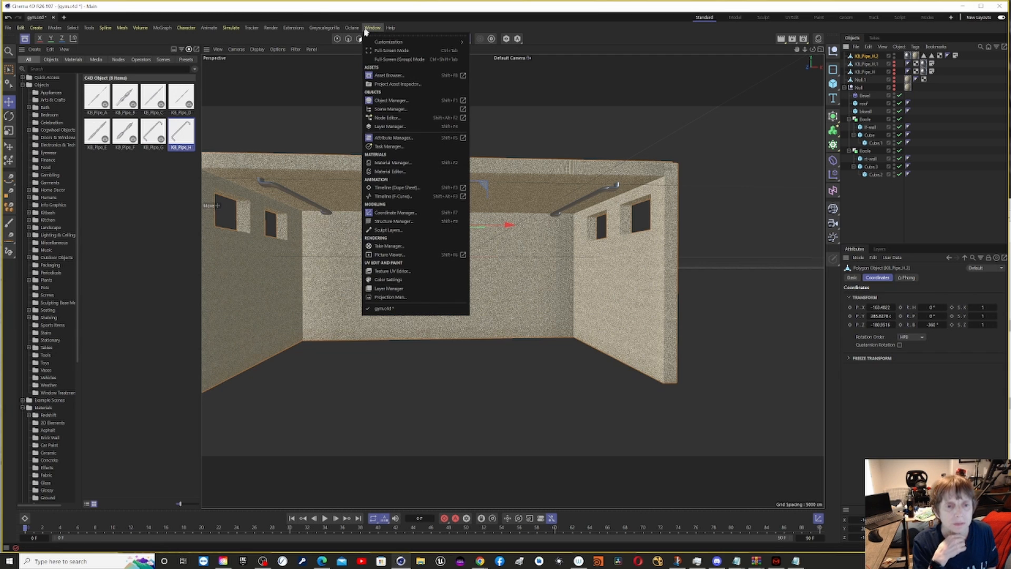
pyautogui.click(417, 19)
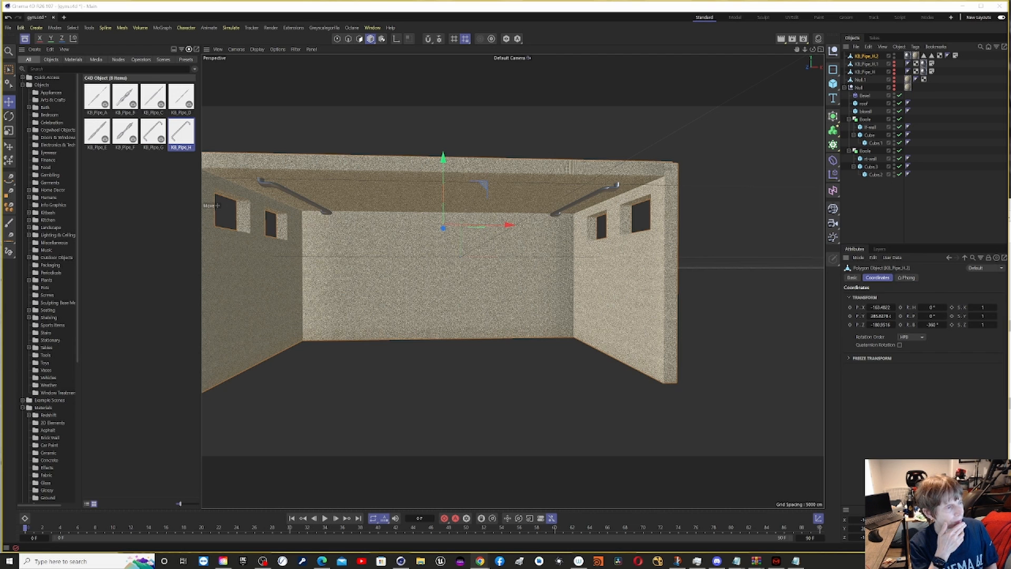
# View the dojo reference photo with blue mats in the web browser, and return to the gym room scene
pyautogui.moveTo(0, 32); pyautogui.dragTo(36, 23)
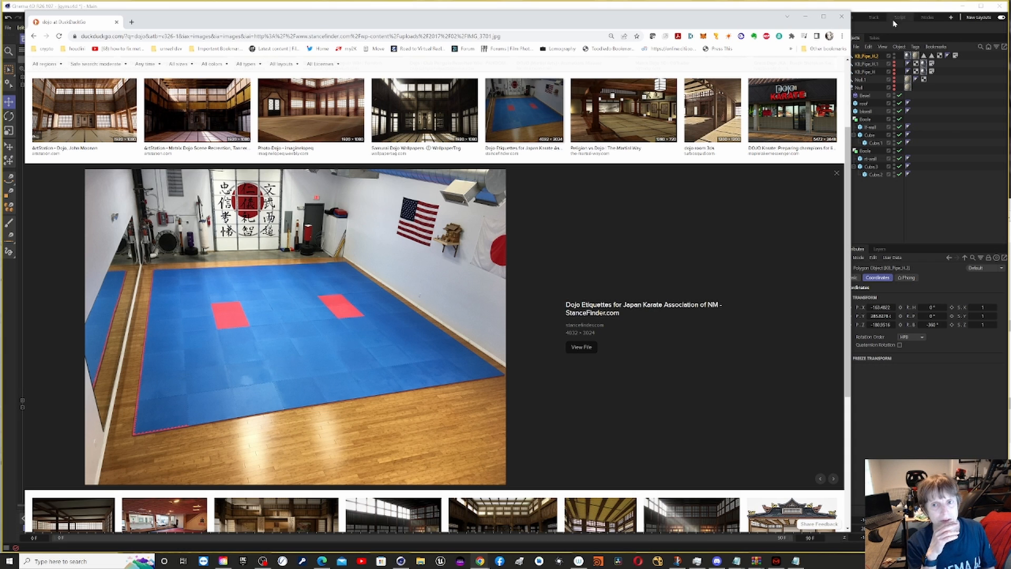
pyautogui.moveTo(681, 20); pyautogui.dragTo(0, 31)
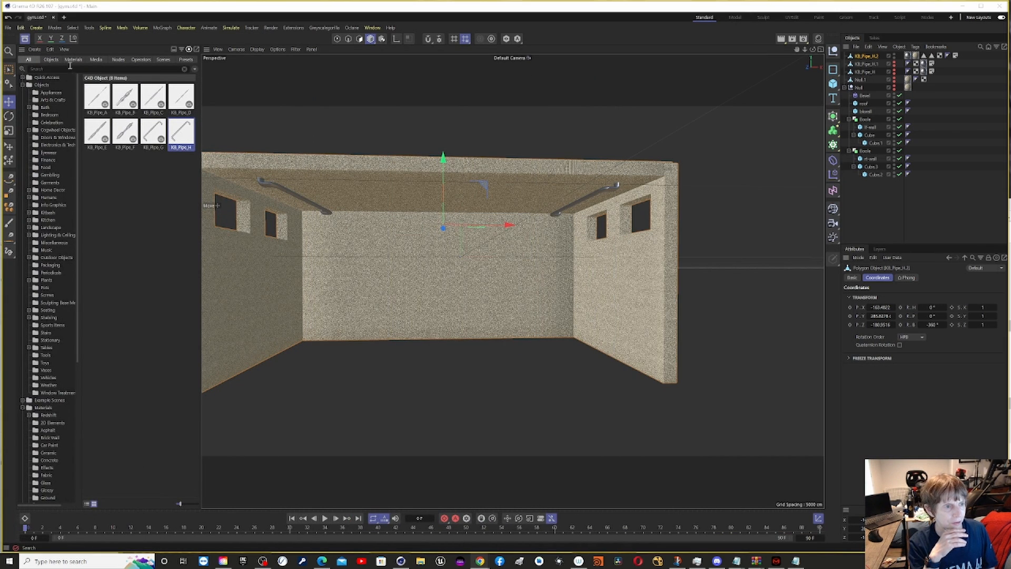
# Save the gym project under its existing file name
pyautogui.click(8, 28)
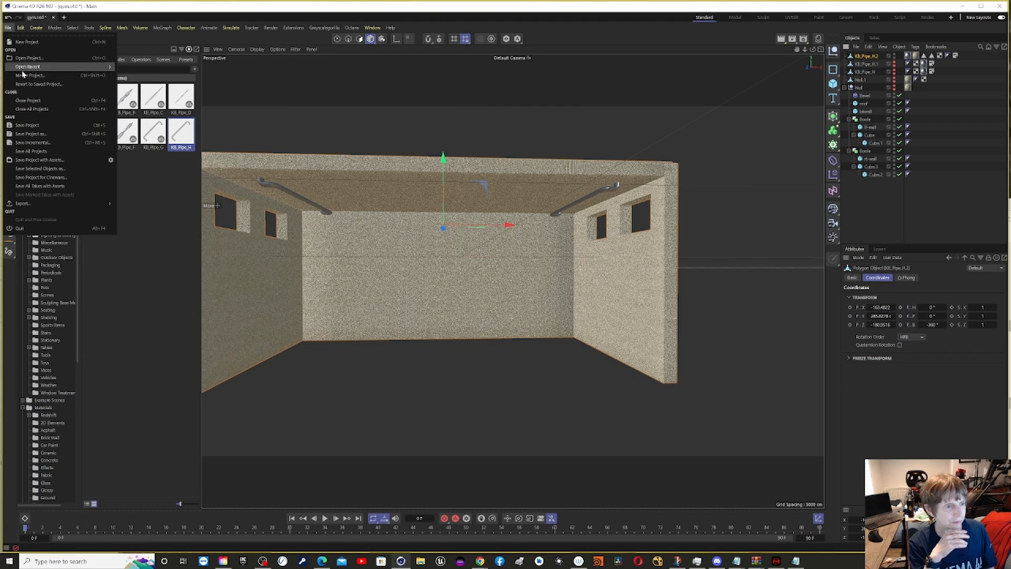
pyautogui.click(39, 124)
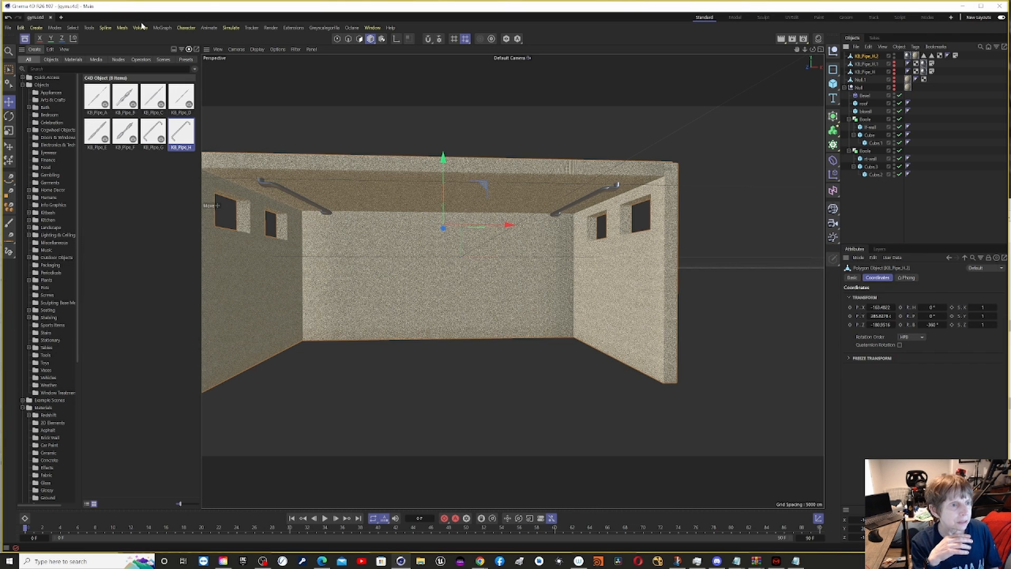
# Add a Figure primitive to the scene, delete it, and reselect the KB_Pipe_H.2 object
pyautogui.click(34, 28)
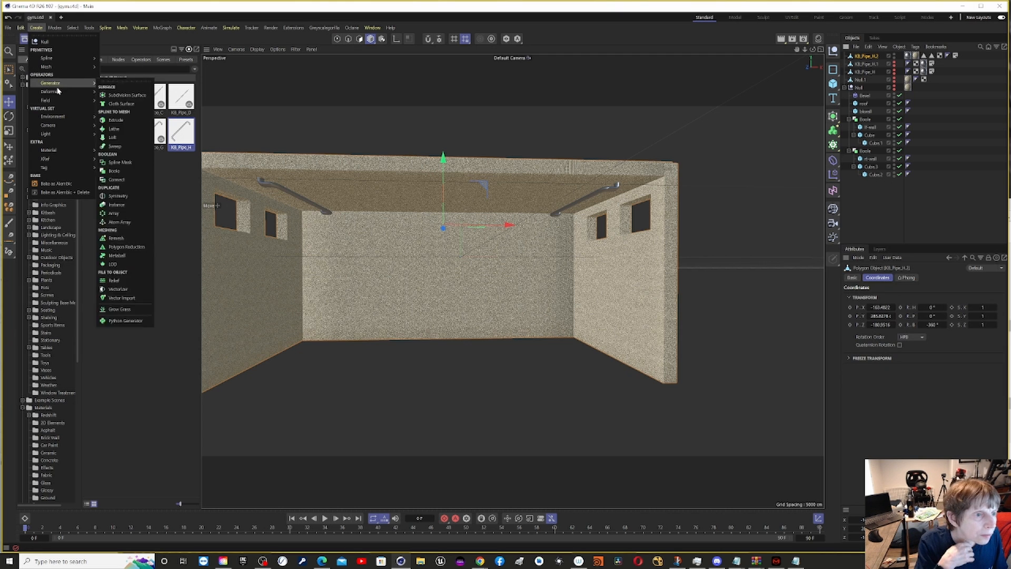
pyautogui.moveTo(53, 100)
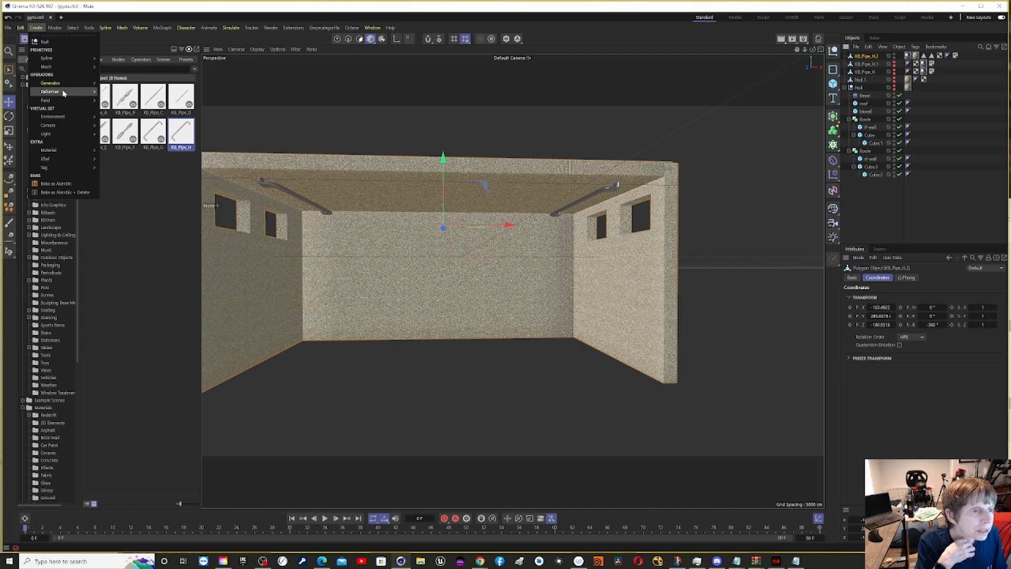
pyautogui.moveTo(70, 126)
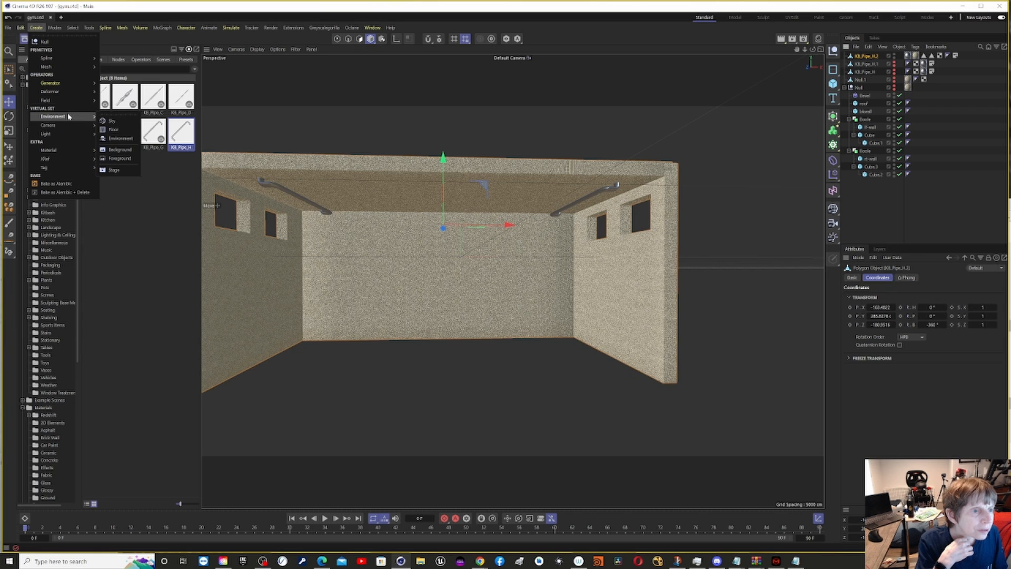
pyautogui.moveTo(60, 82)
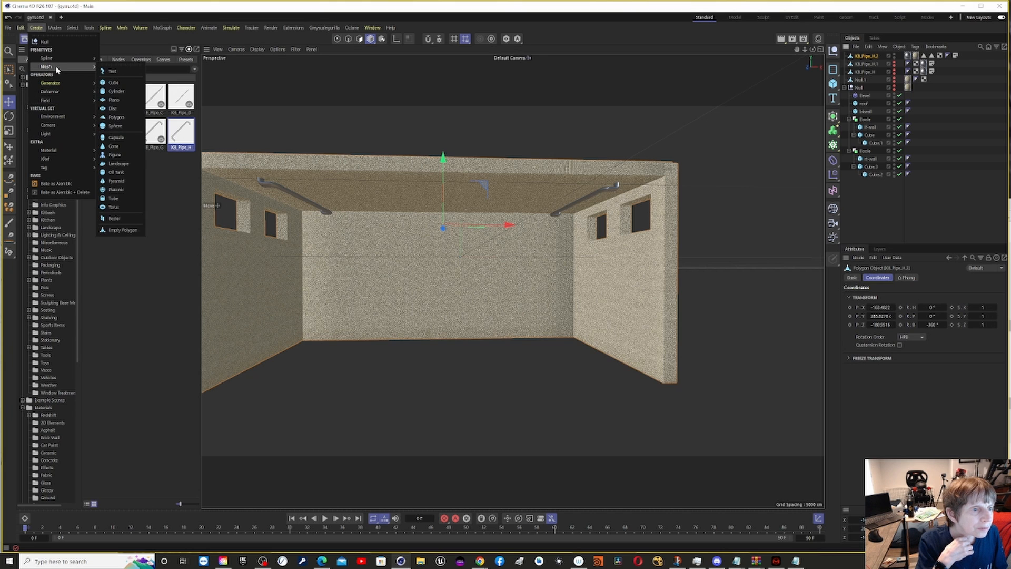
pyautogui.click(132, 157)
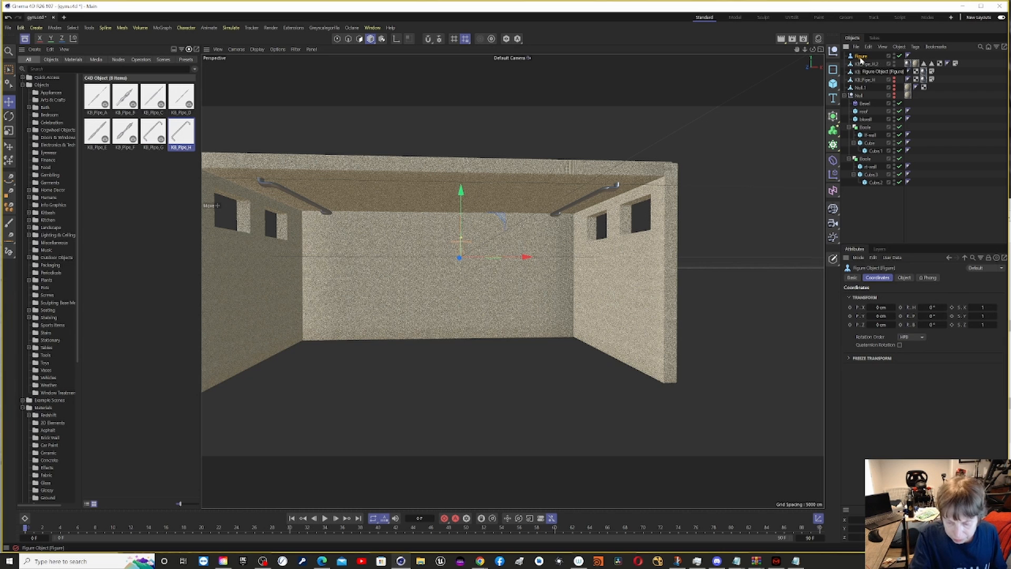
pyautogui.press('Delete')
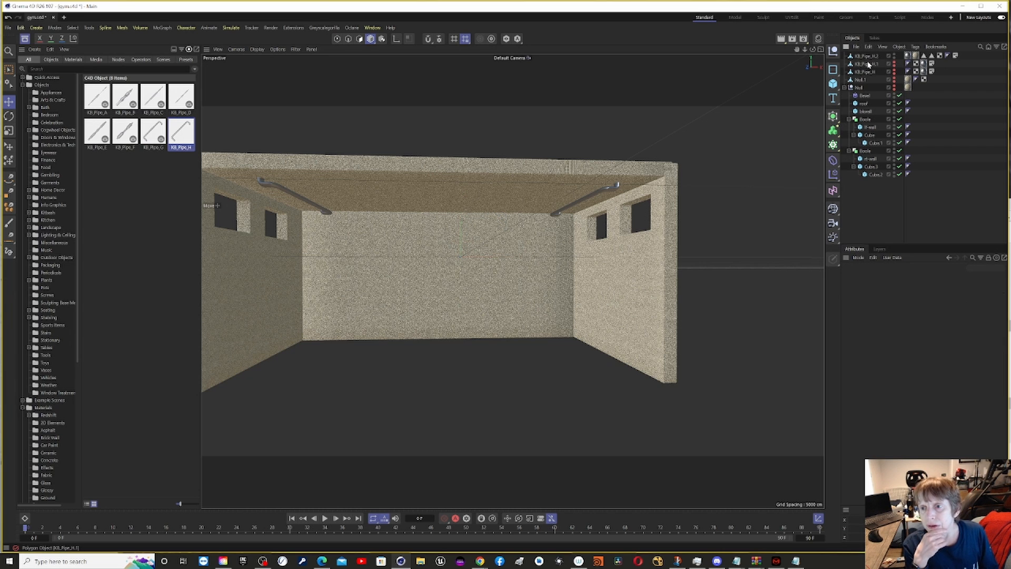
pyautogui.click(864, 55)
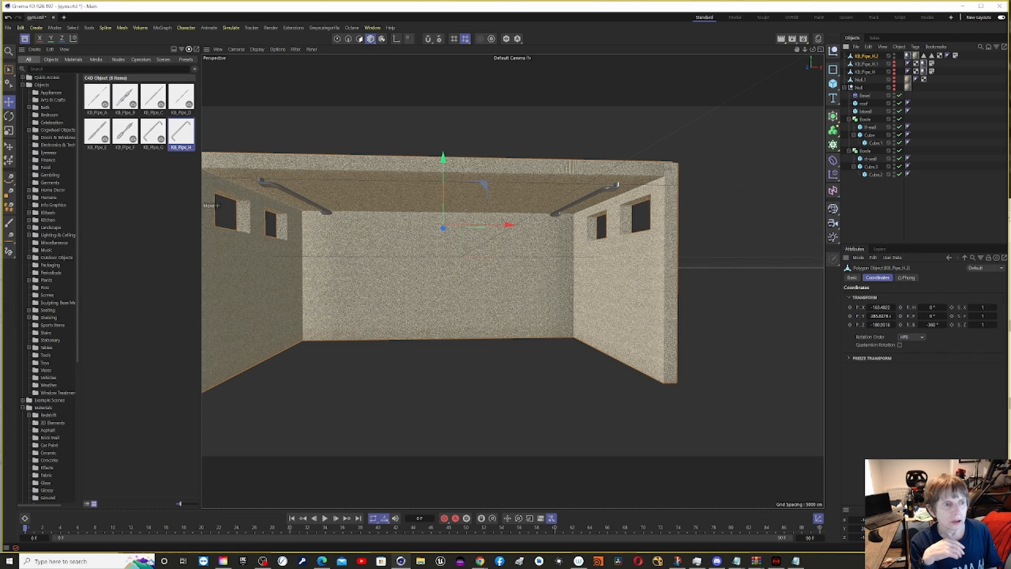
pyautogui.click(8, 27)
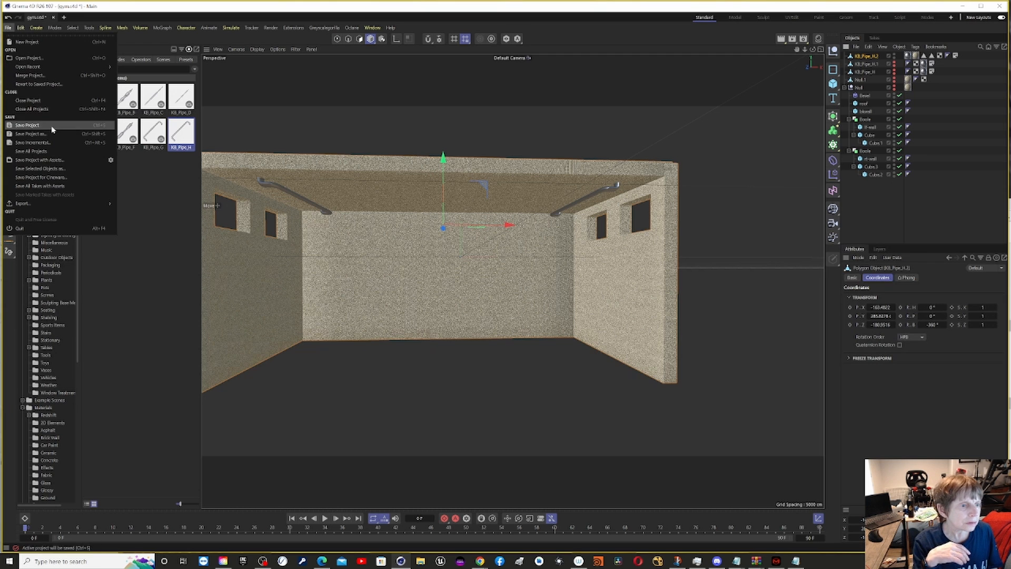
pyautogui.moveTo(84, 204)
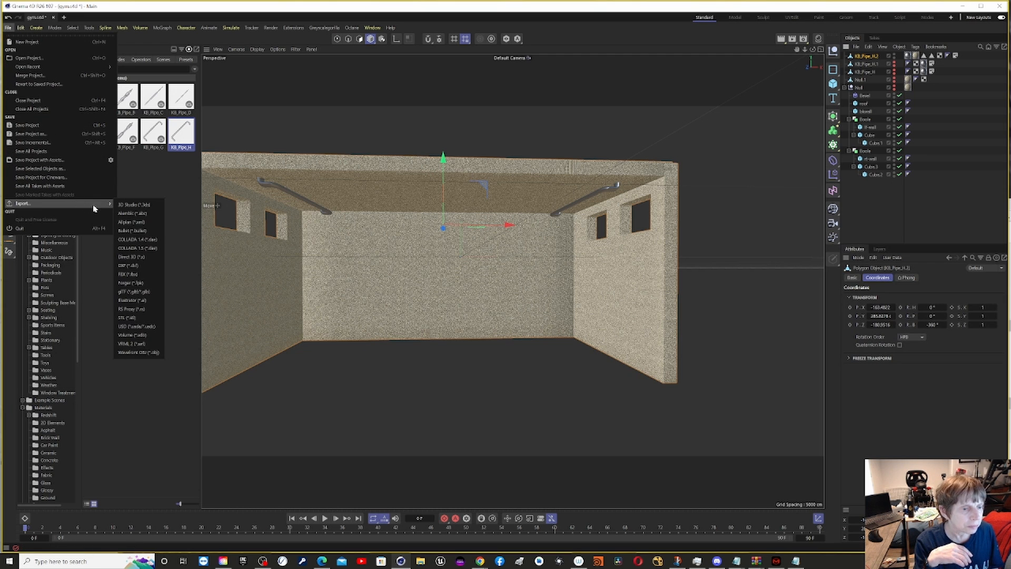
pyautogui.click(143, 274)
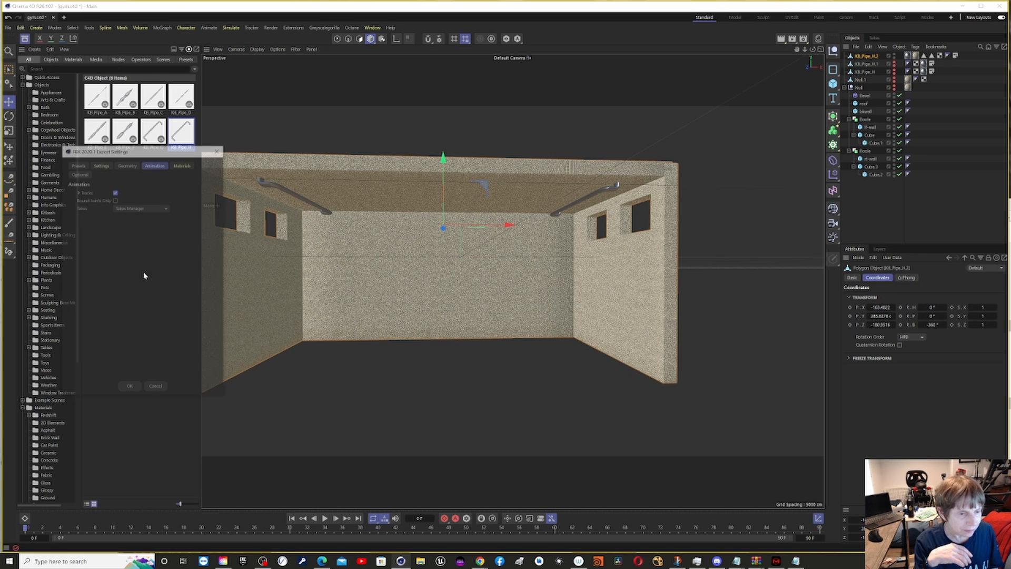
pyautogui.click(126, 164)
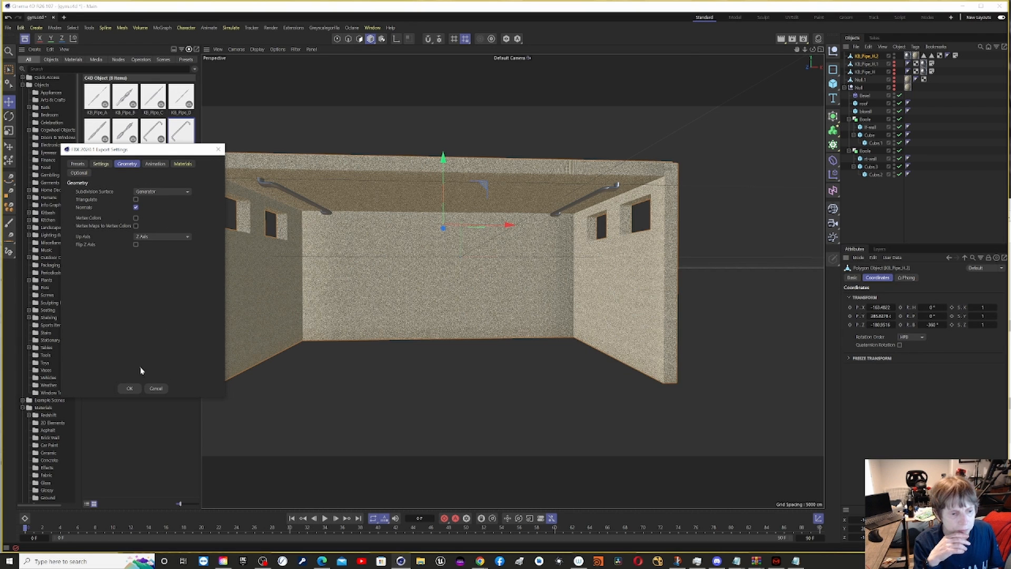
pyautogui.click(155, 390)
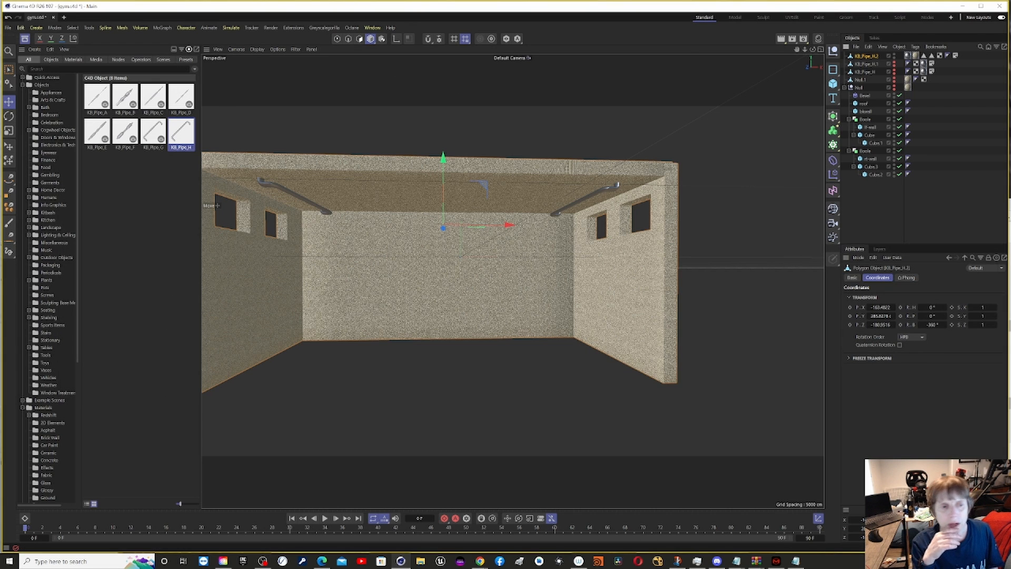
# Start an FBX export and review its general, Selection Only, preset, geometry, animation and material settings
pyautogui.click(7, 27)
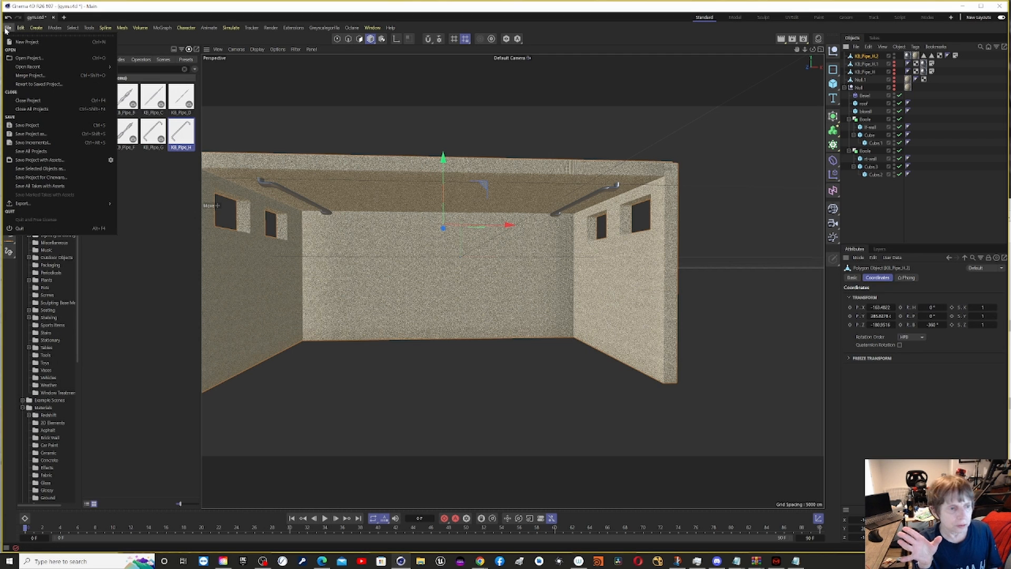
pyautogui.moveTo(63, 203)
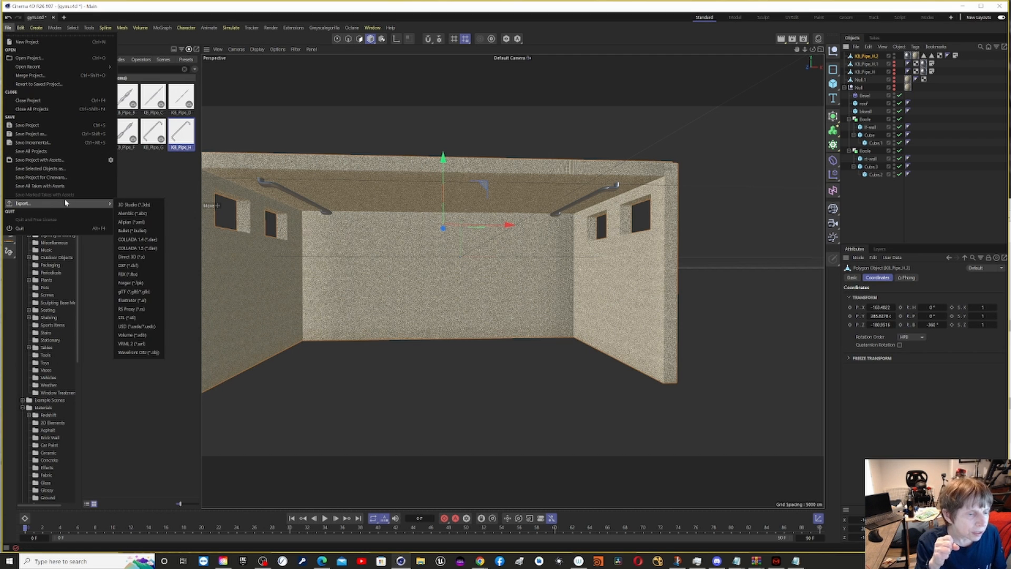
pyautogui.click(129, 274)
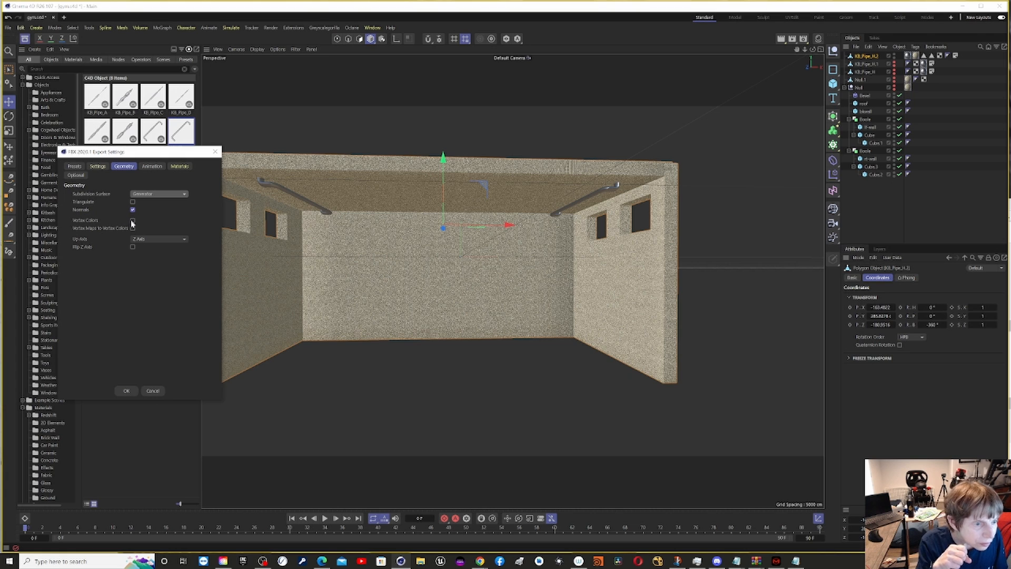
pyautogui.click(100, 167)
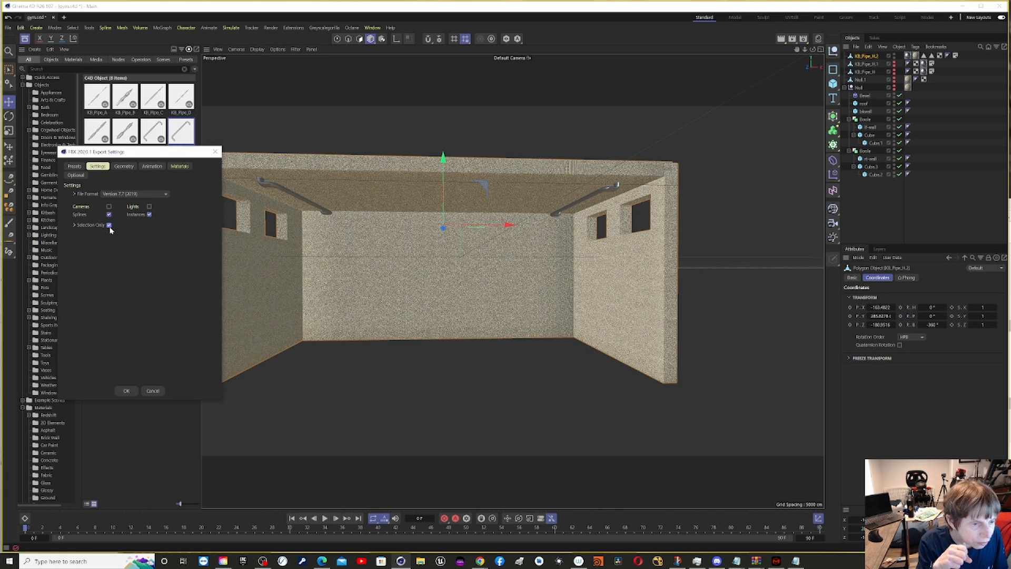
pyautogui.click(74, 225)
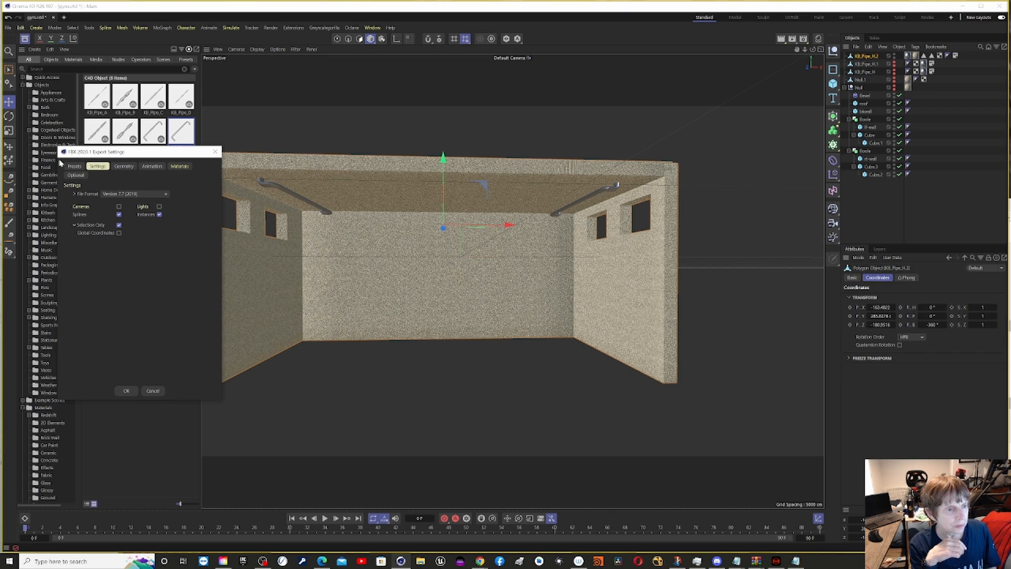
pyautogui.click(74, 167)
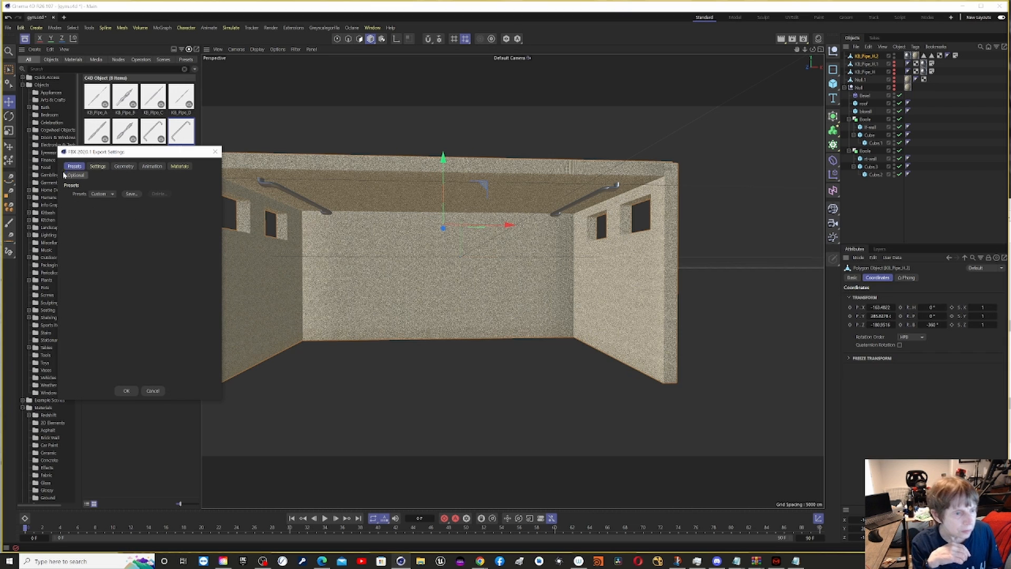
pyautogui.click(126, 167)
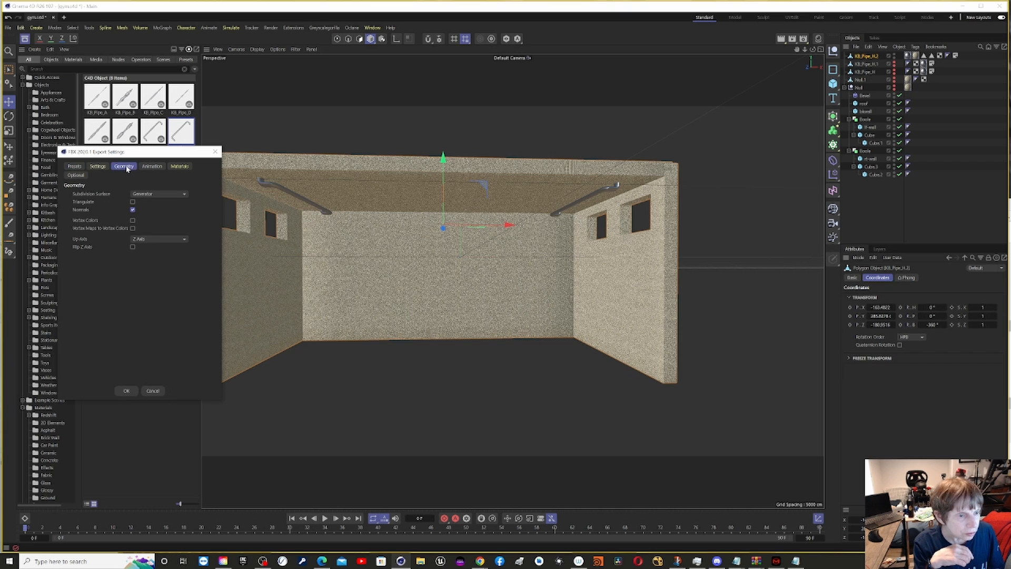
pyautogui.click(150, 166)
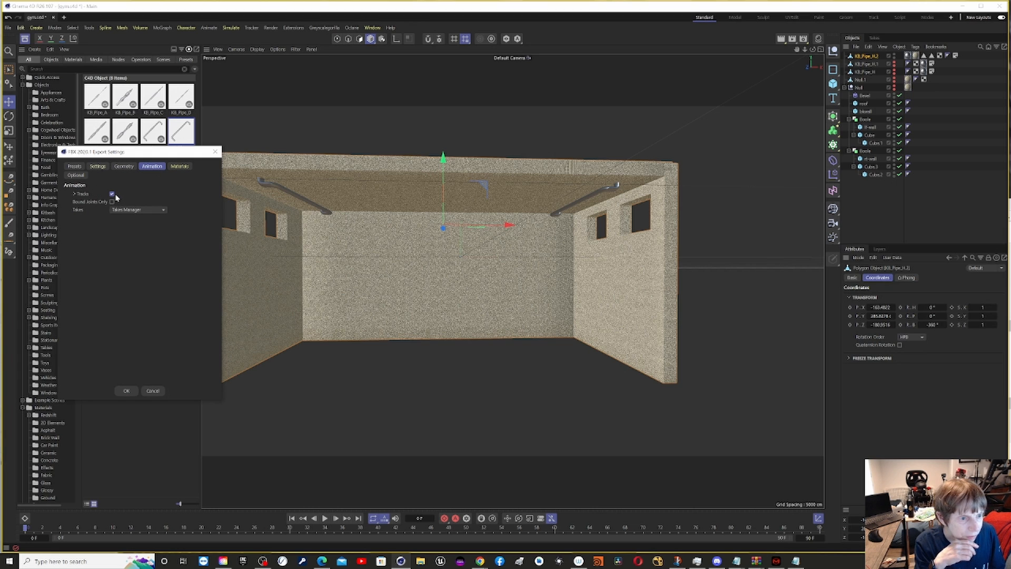
pyautogui.click(178, 167)
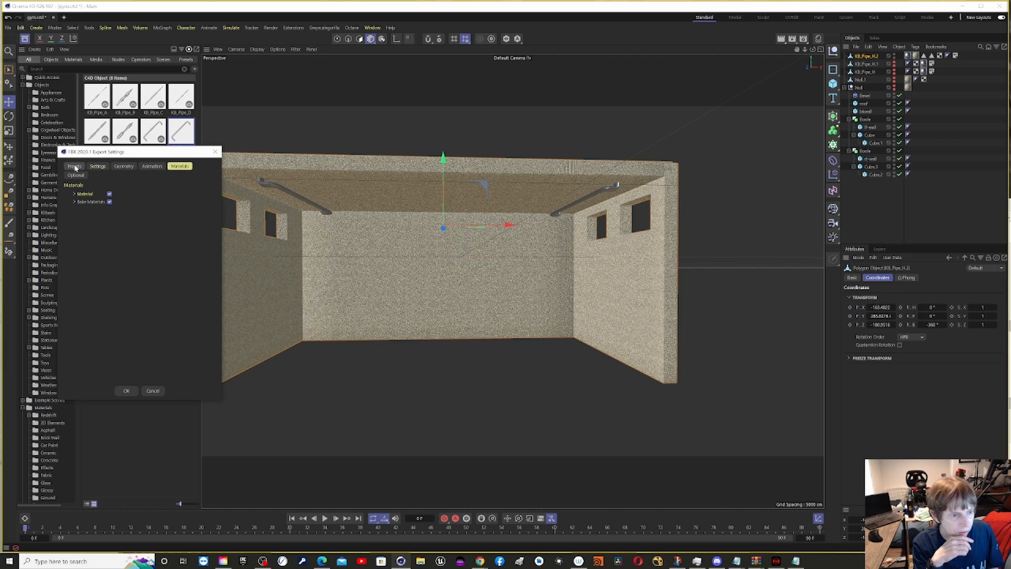
# Accept the FBX export settings and save the exported file as gym2.fbx in the current folder
pyautogui.click(127, 392)
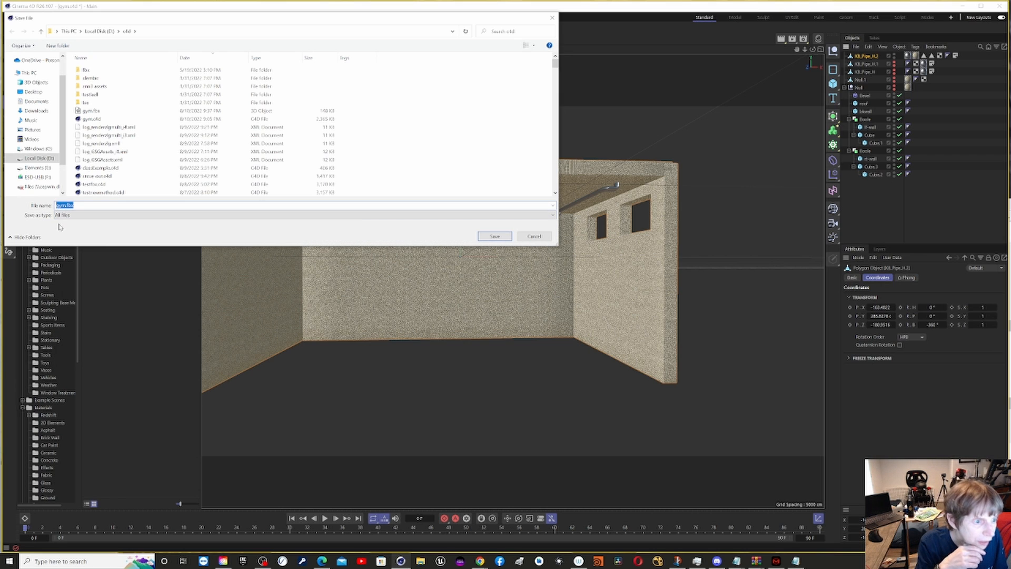
pyautogui.click(66, 206)
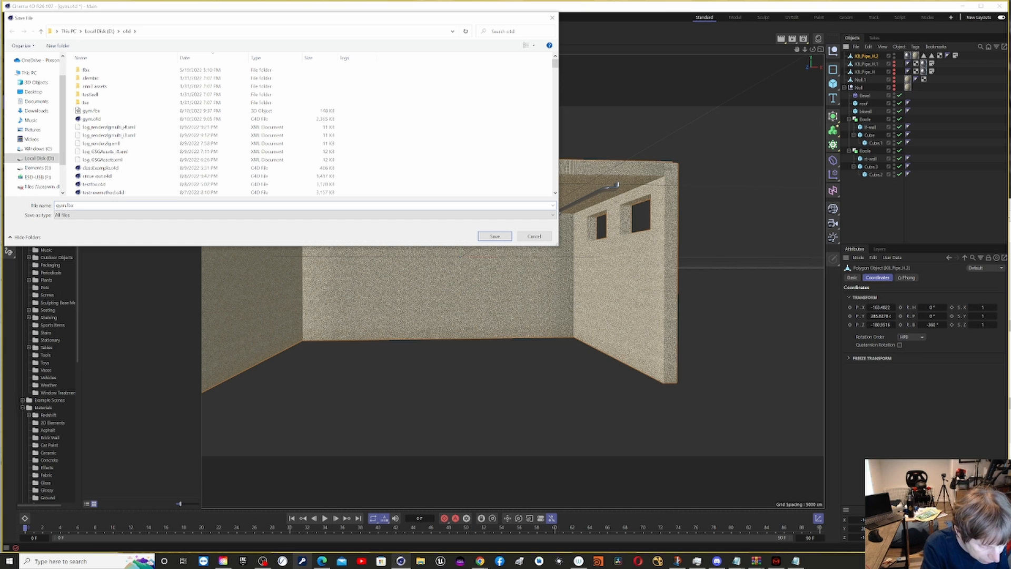
pyautogui.write('2')
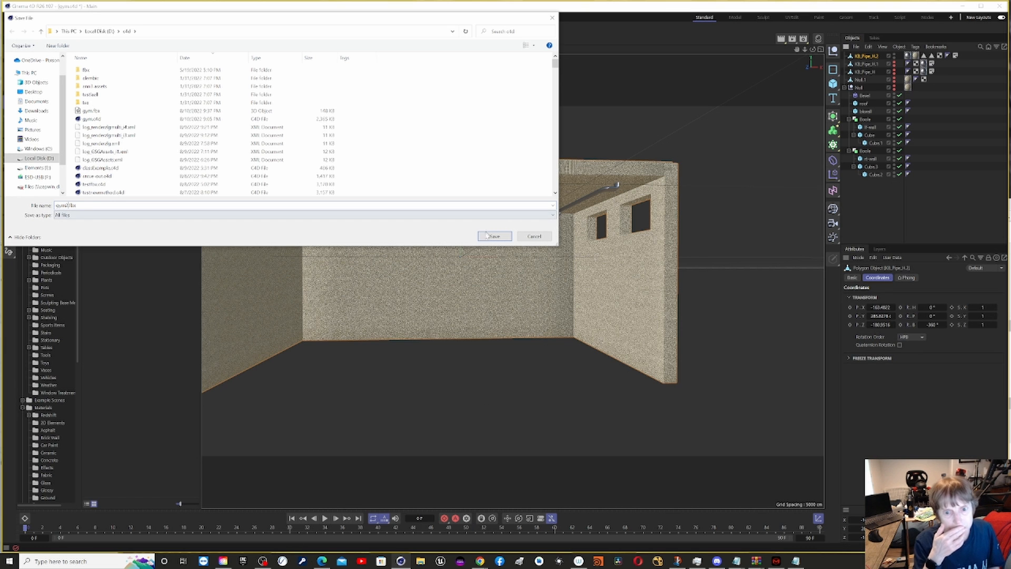
pyautogui.click(490, 237)
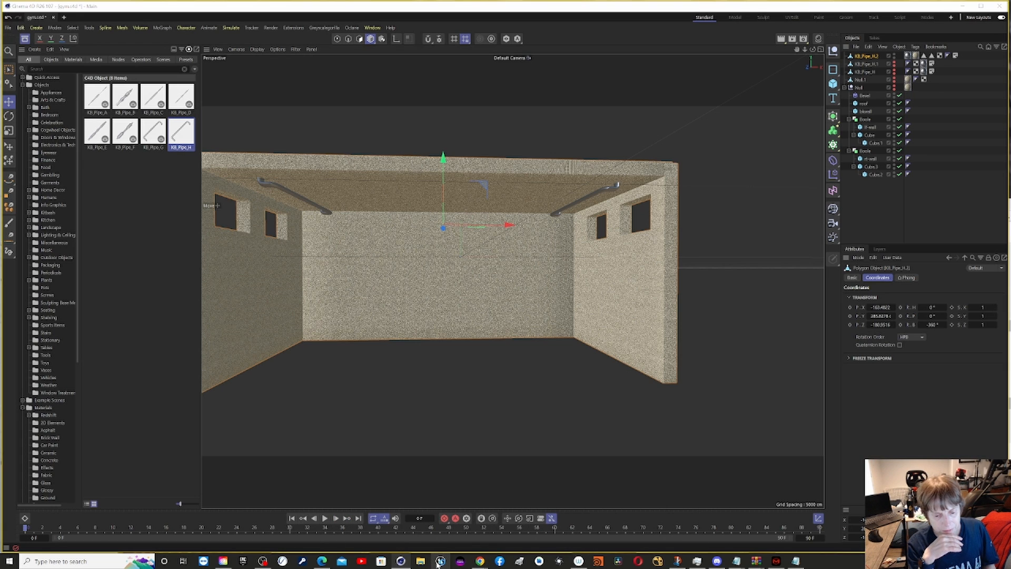
# Launch Unreal Engine to bring up its project browser
pyautogui.click(440, 562)
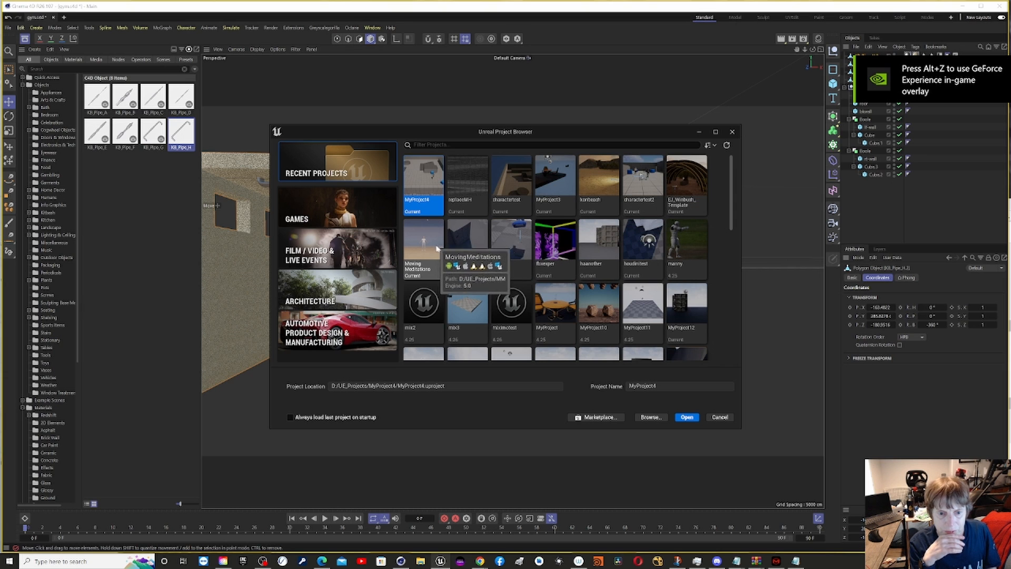
# Open the MovingMeditations project from the recent projects
pyautogui.click(427, 250)
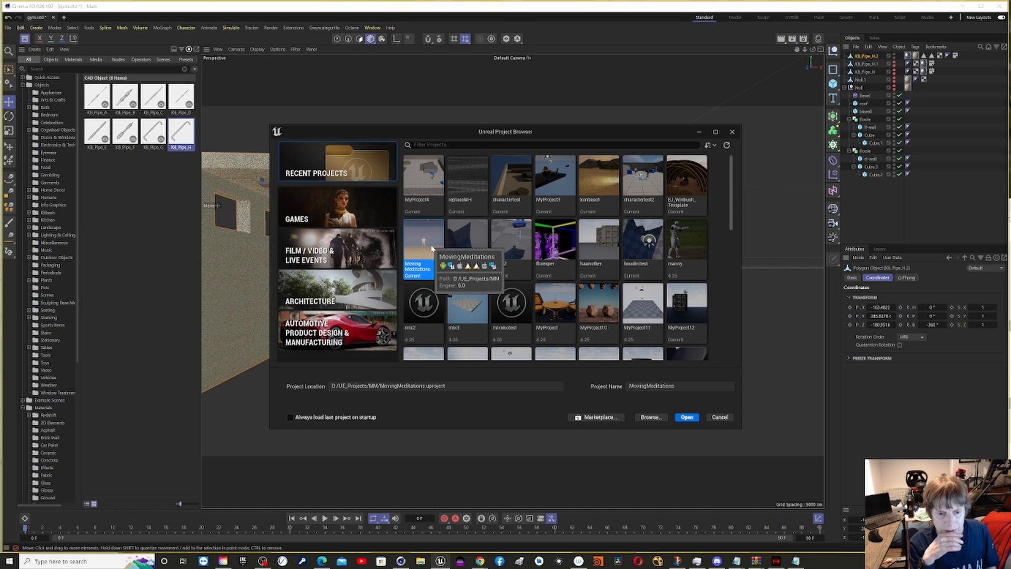
pyautogui.doubleClick(436, 246)
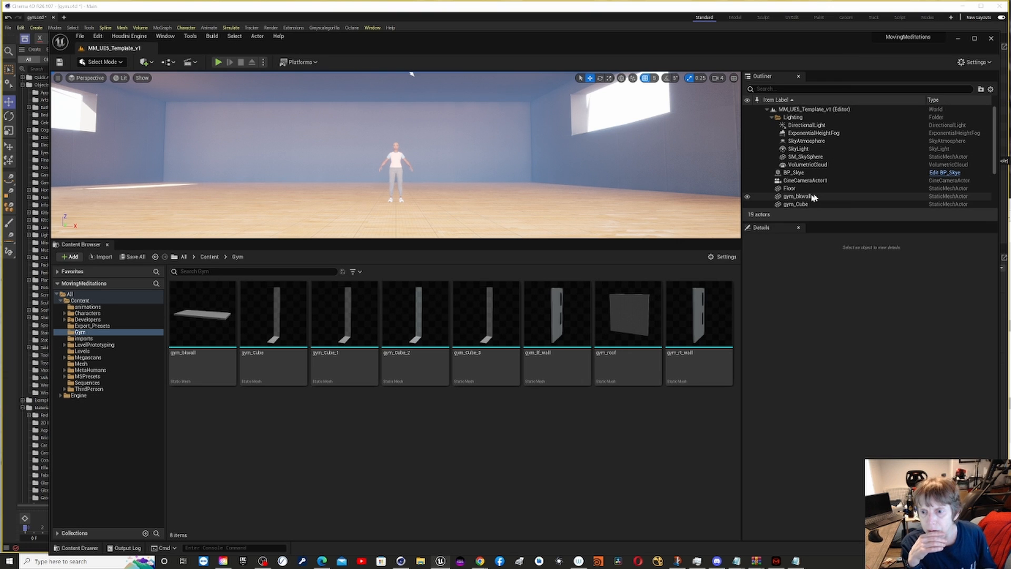
# Examine the gym, Floor and VolumetricCloud actors in the level, including the actor options available for Floor
pyautogui.scroll(-3, 798, 205)
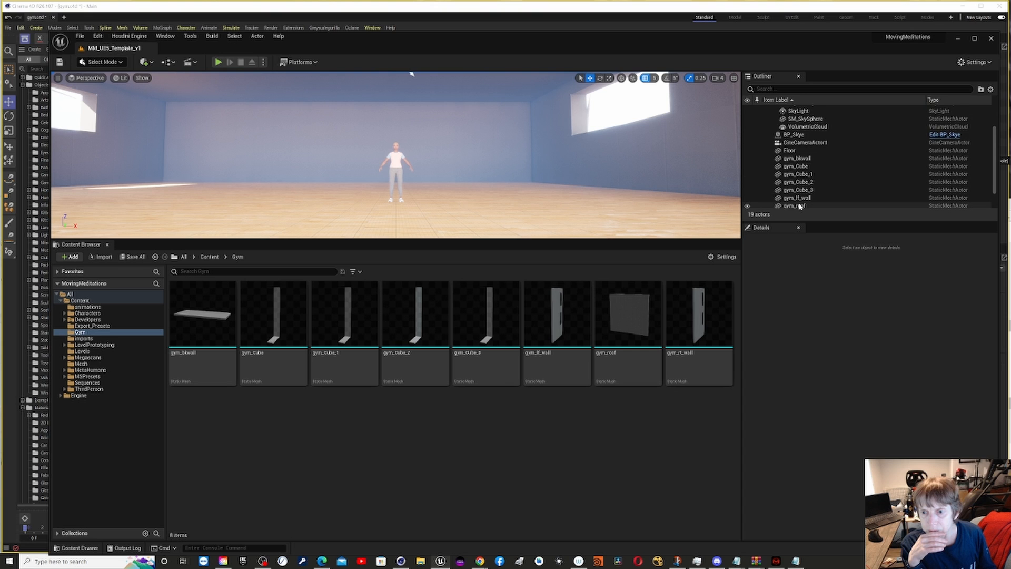
pyautogui.scroll(-1, 800, 206)
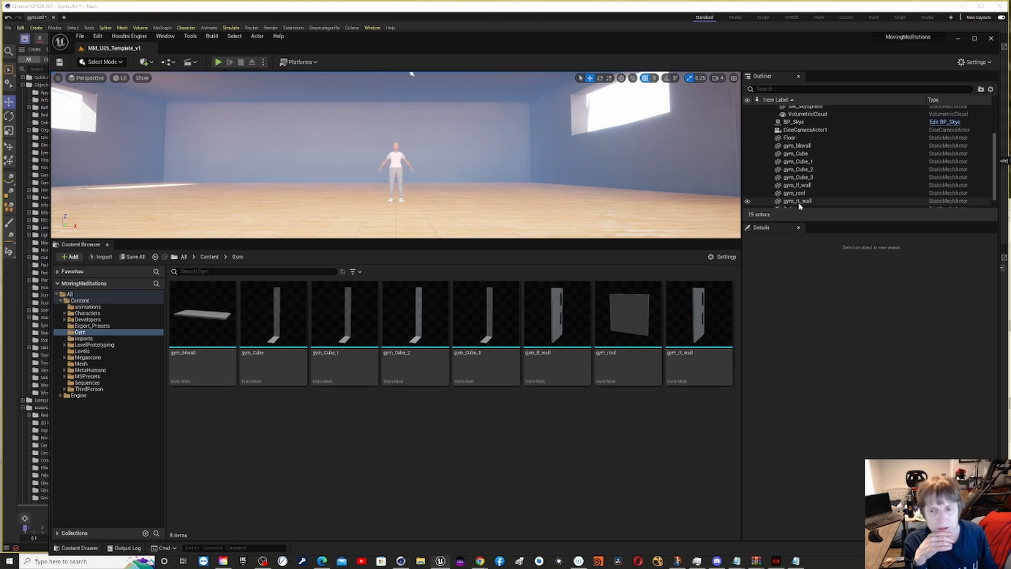
pyautogui.click(783, 147)
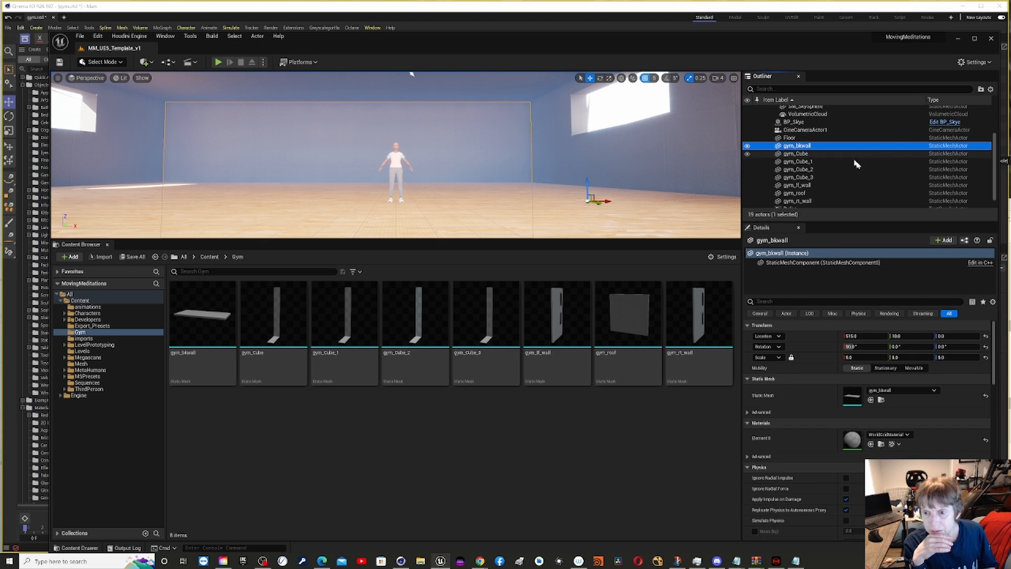
pyautogui.rightClick(868, 138)
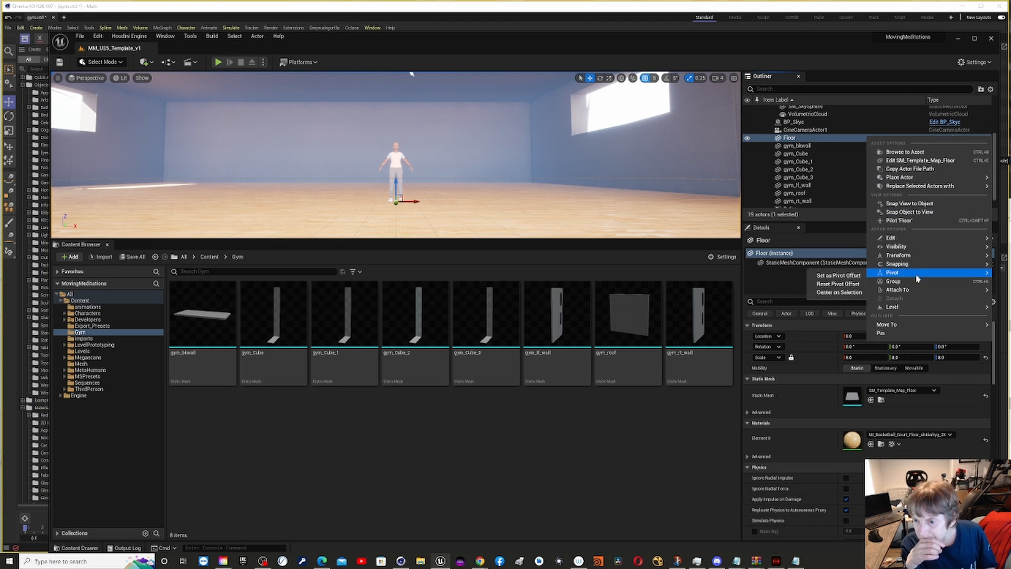
pyautogui.moveTo(883, 182)
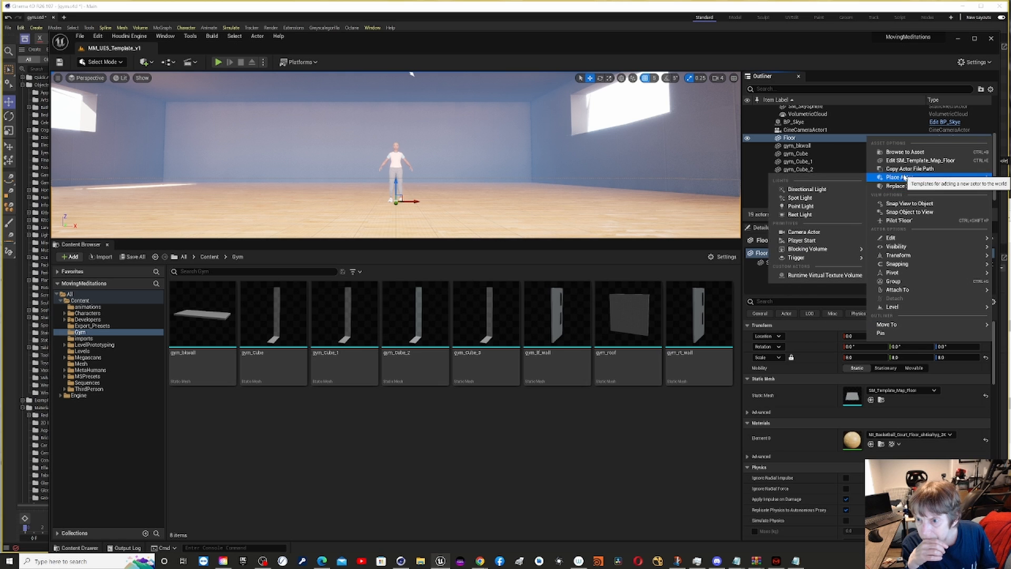
pyautogui.click(806, 114)
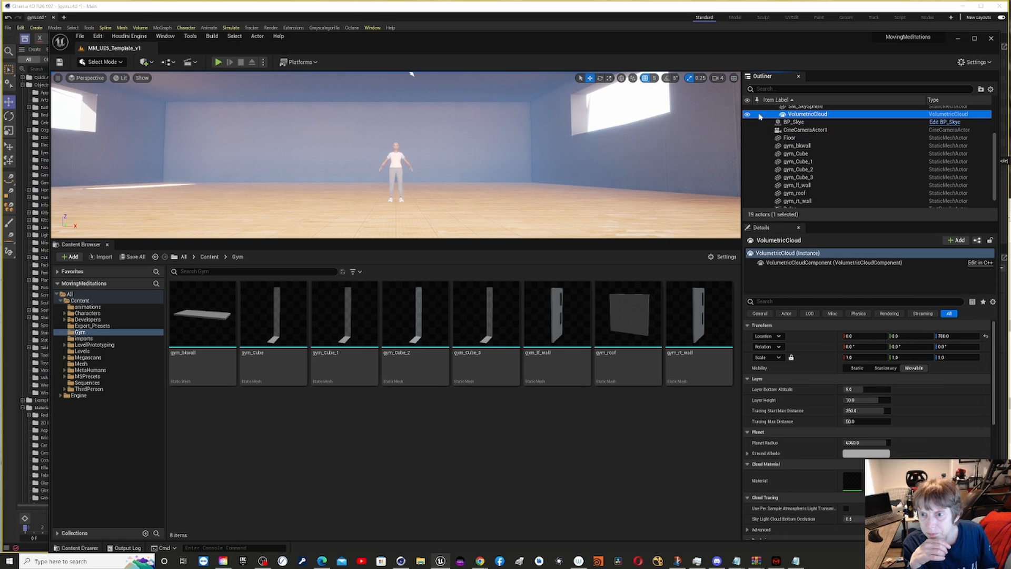
pyautogui.click(758, 138)
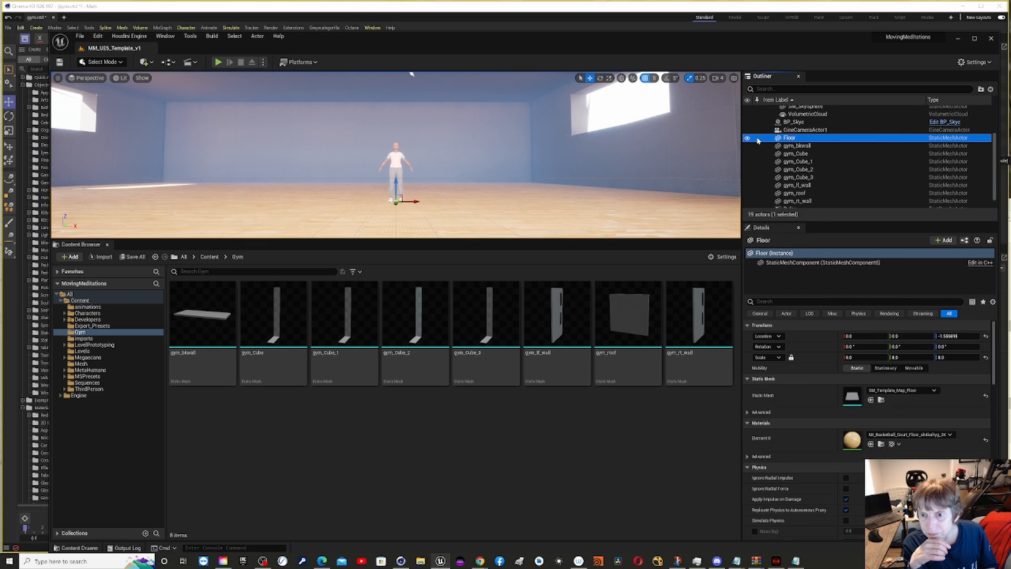
pyautogui.click(785, 153)
# Browse to the Content folder and delete all the gym actors from gym_bkwall through gym_rt_wall from the level
pyautogui.click(783, 147)
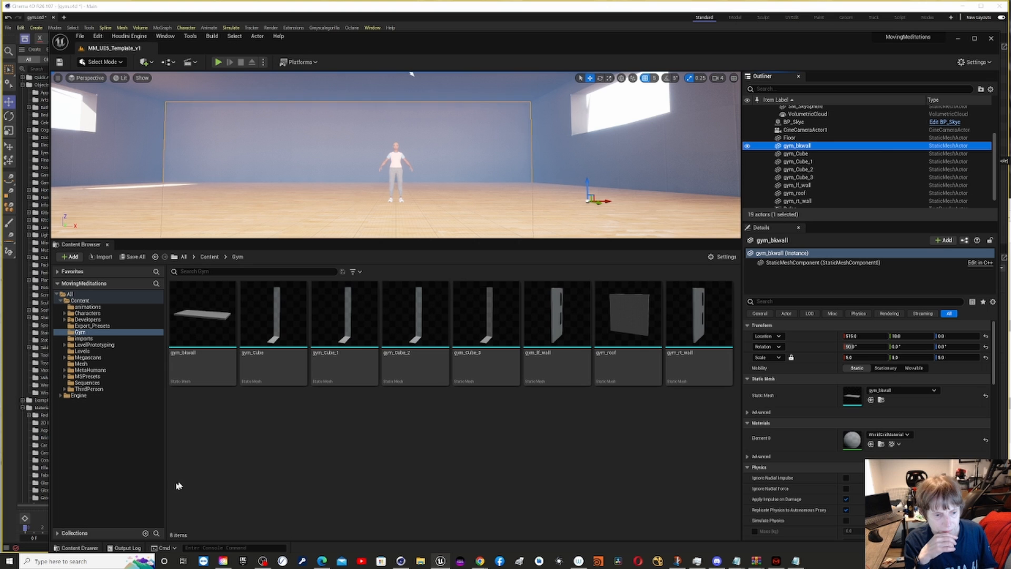
pyautogui.rightClick(239, 434)
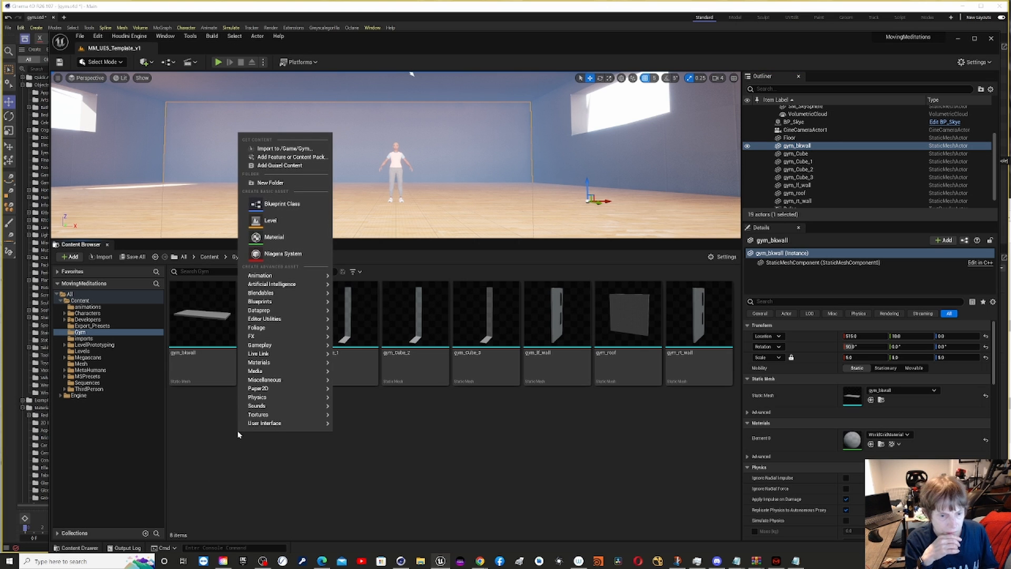
pyautogui.click(227, 439)
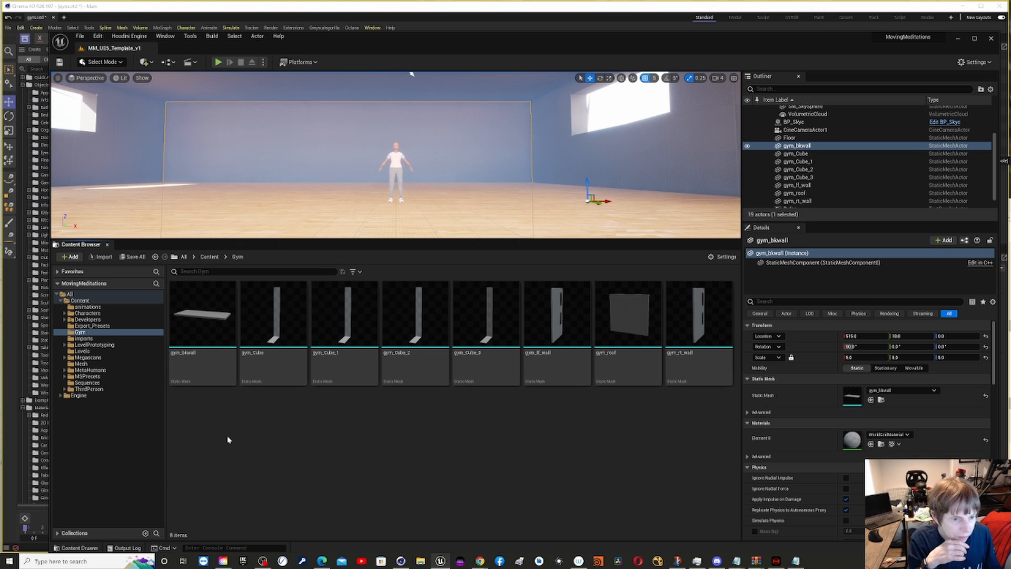
pyautogui.click(210, 257)
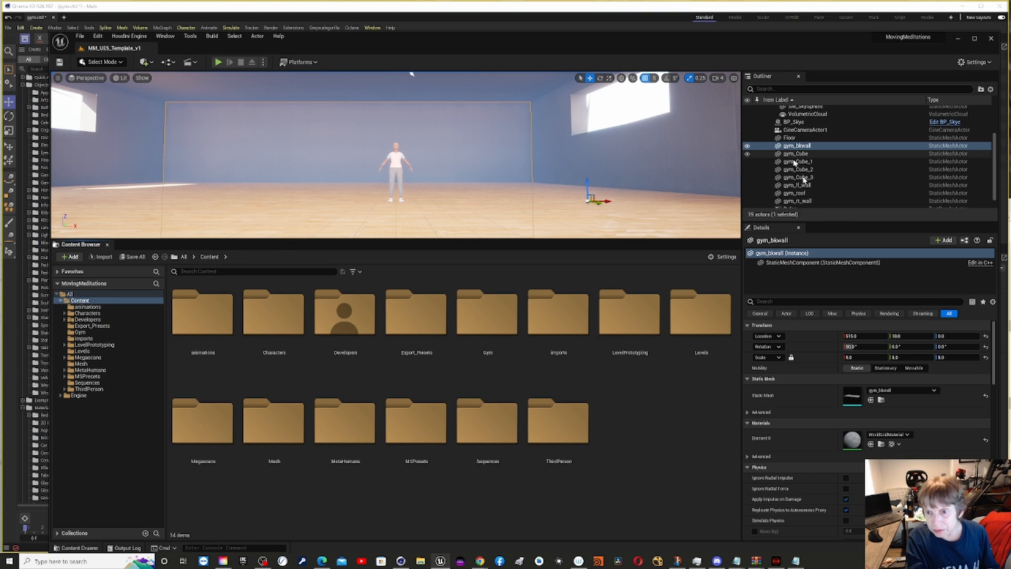
pyautogui.scroll(-1, 830, 204)
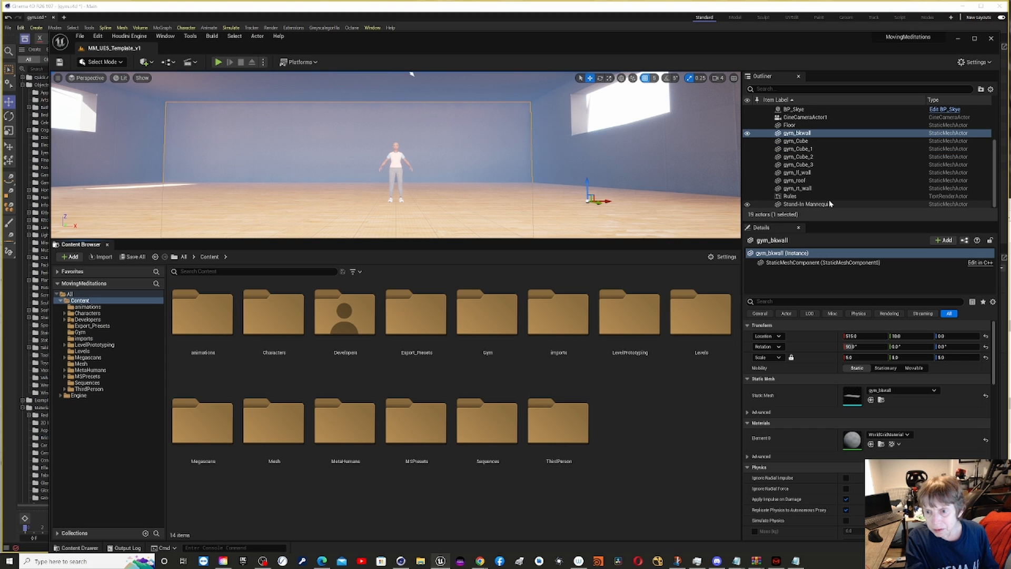
pyautogui.click(793, 188)
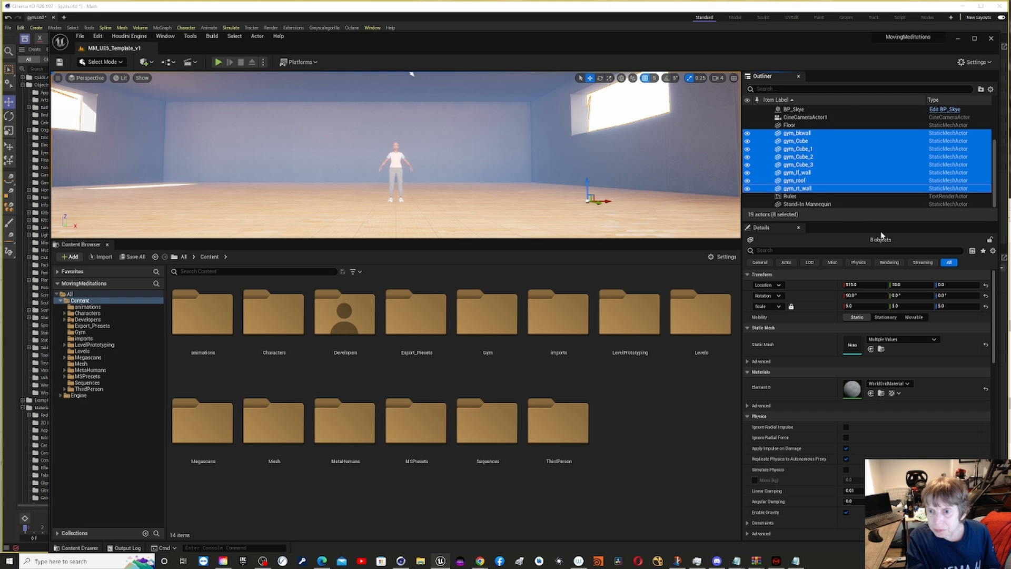
pyautogui.press('Delete')
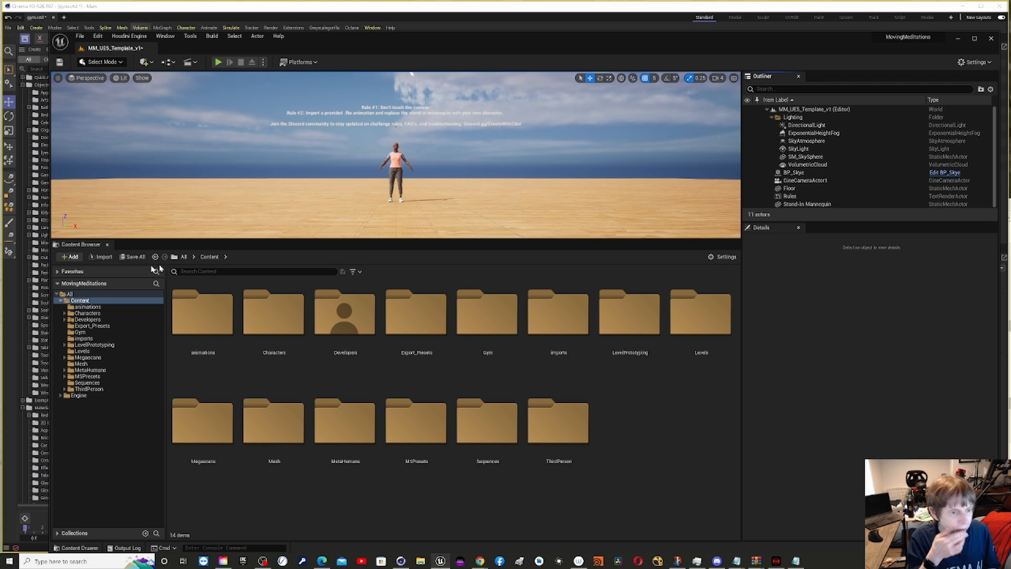
# Start an import into the Content folder and choose the gym2.fbx file
pyautogui.click(71, 256)
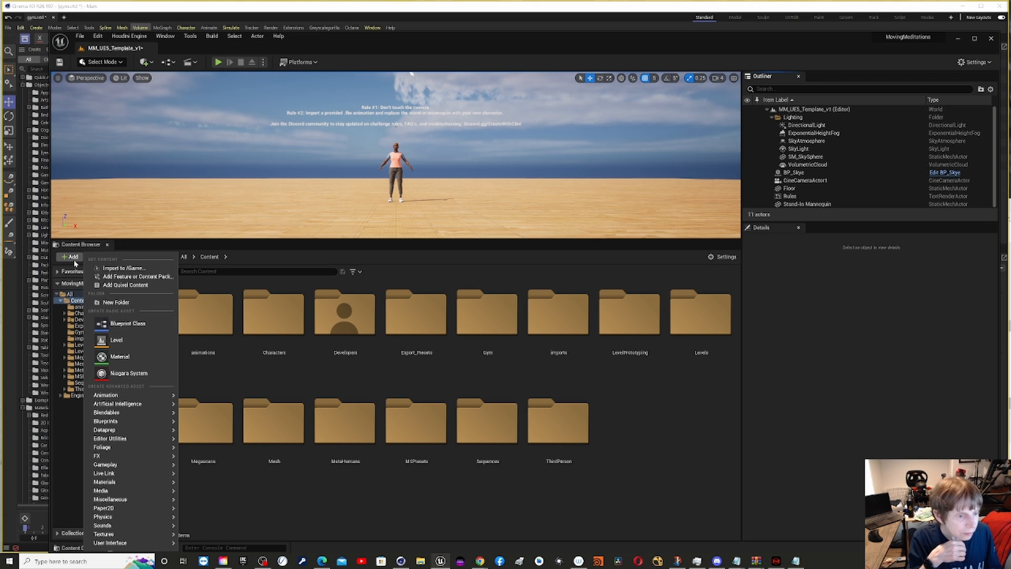
pyautogui.click(148, 270)
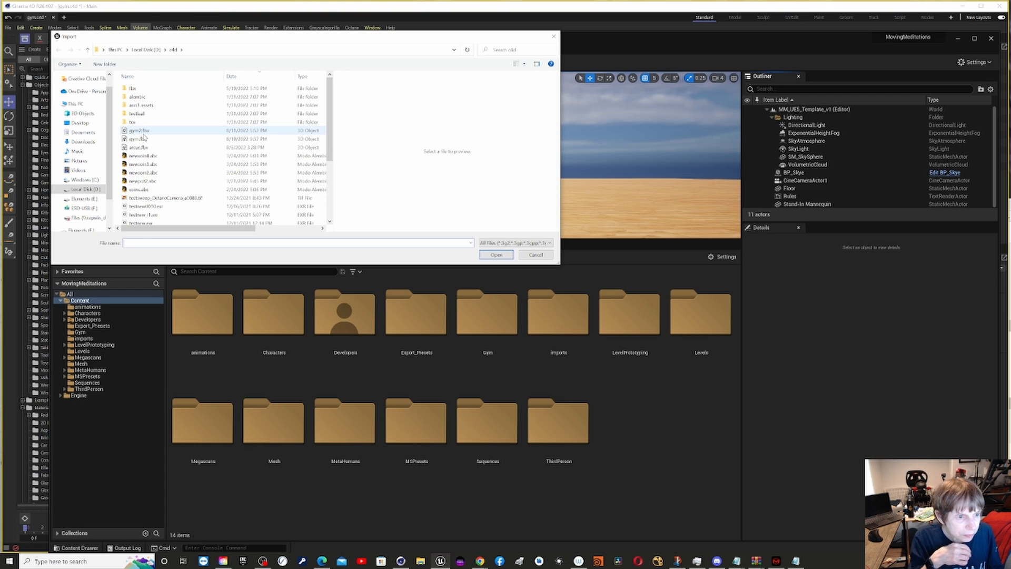
pyautogui.click(143, 133)
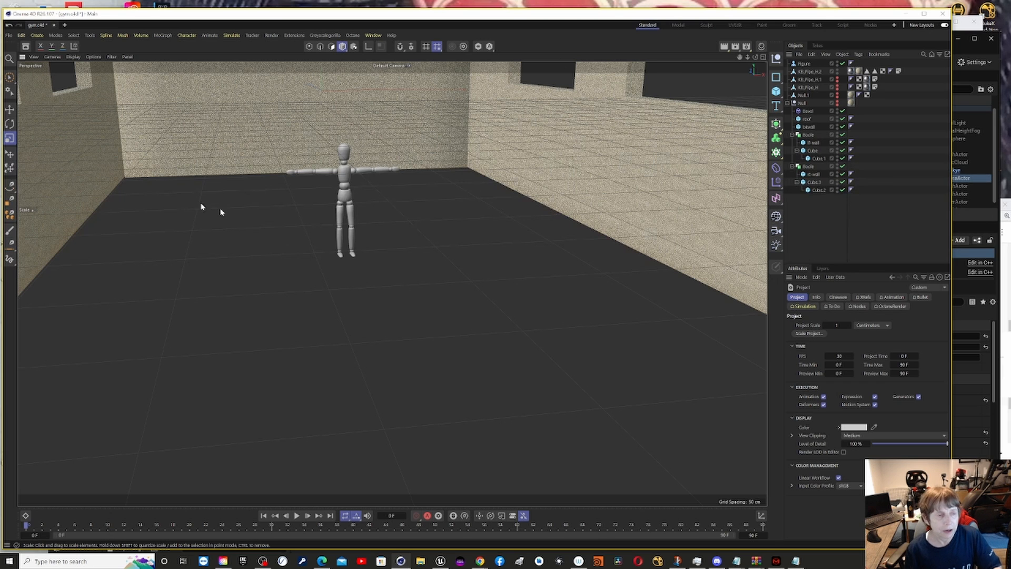
# In Cinema 4D, review the FBX export's animation, material and general settings with no object selected, and close them without exporting
pyautogui.click(9, 36)
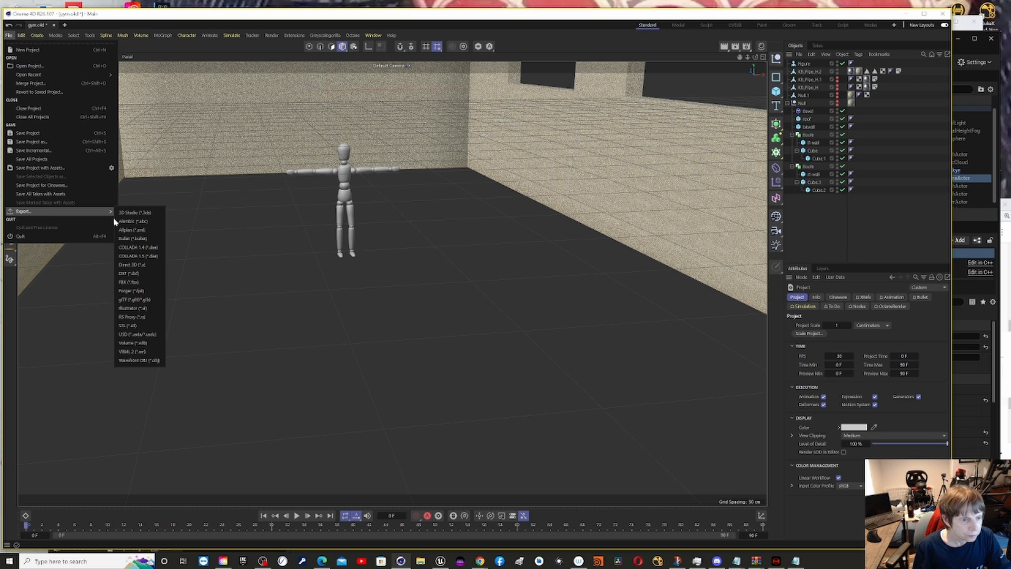
pyautogui.moveTo(110, 211)
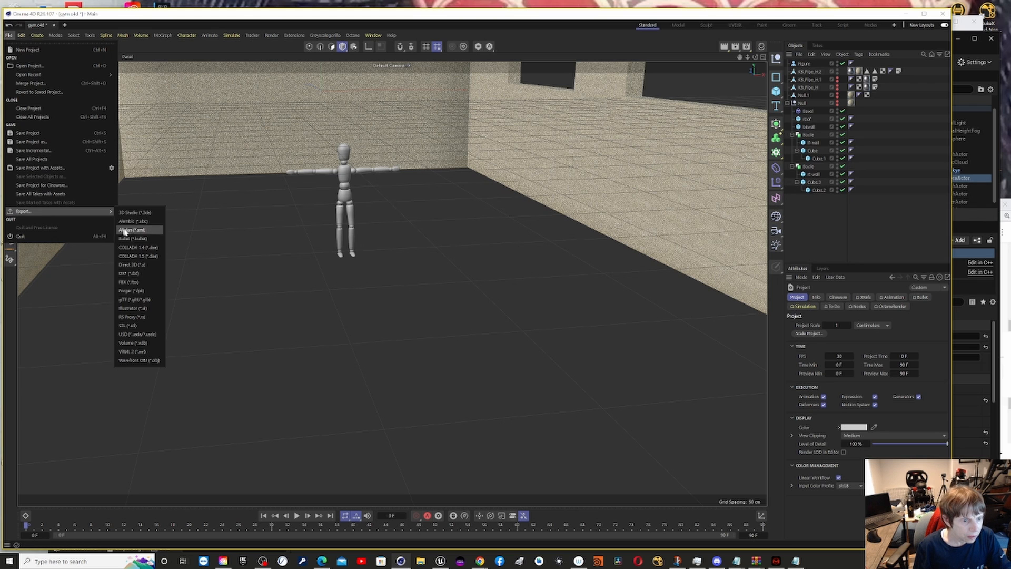
pyautogui.click(119, 282)
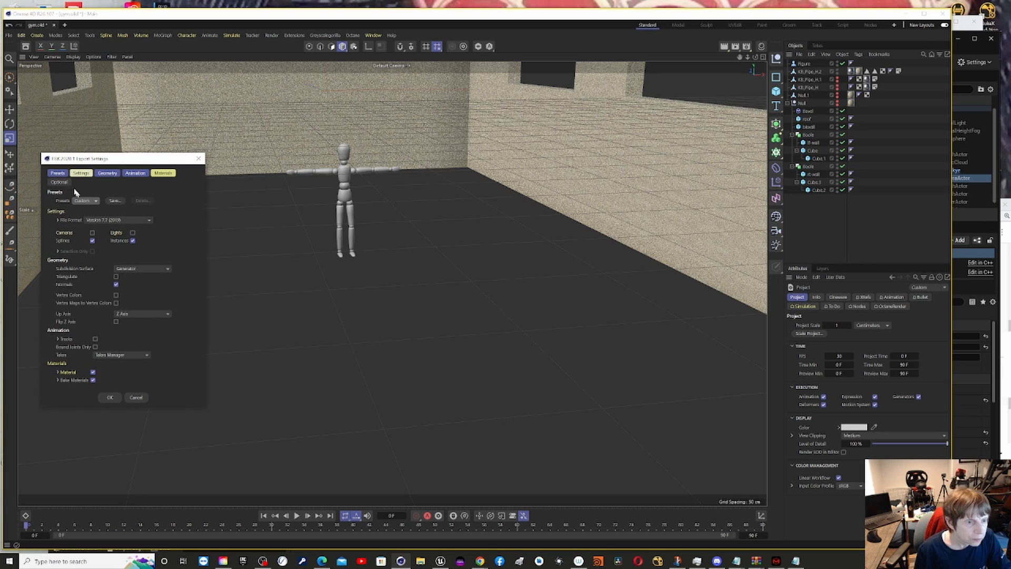
pyautogui.click(134, 174)
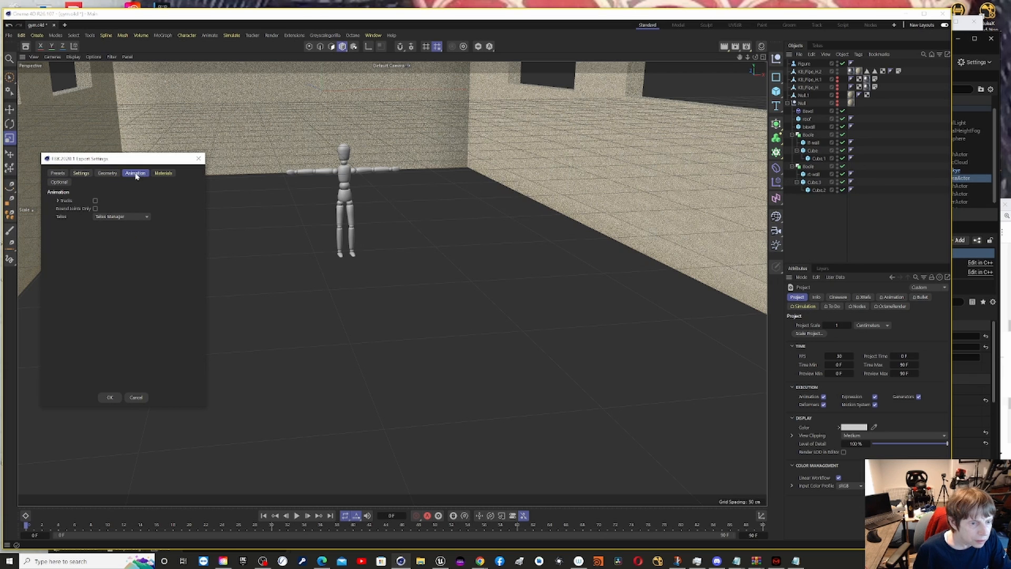
pyautogui.click(163, 174)
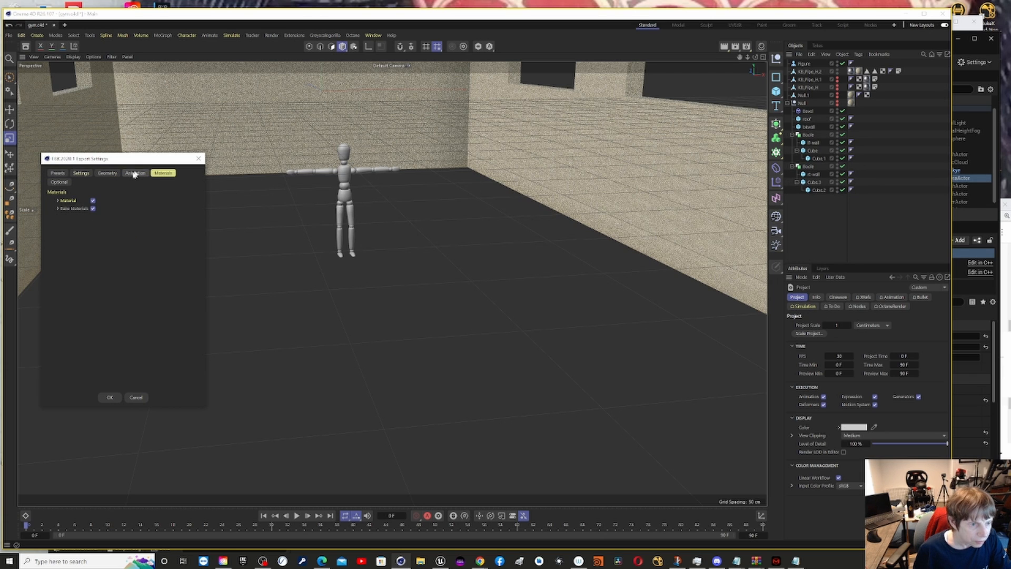
pyautogui.click(79, 175)
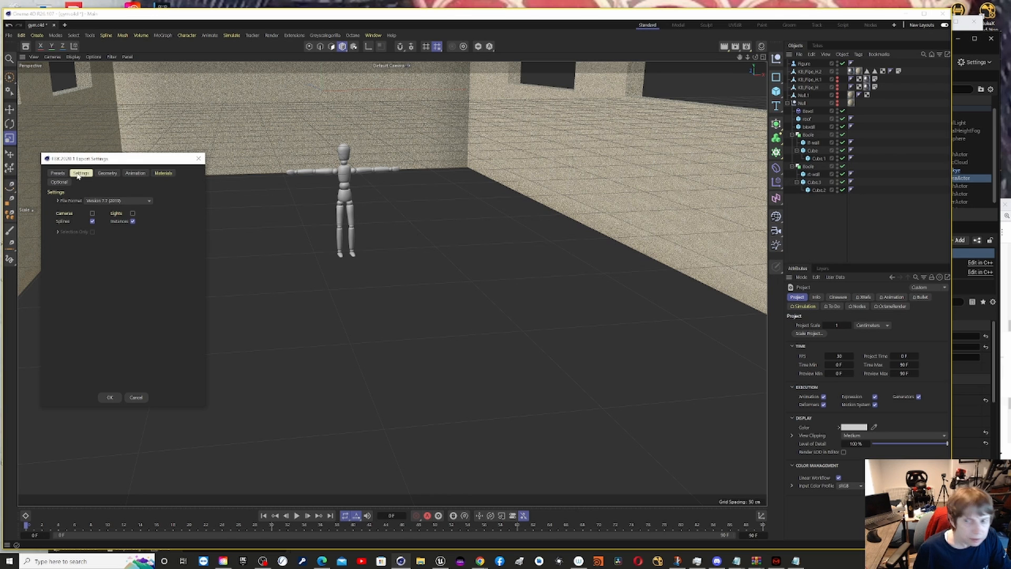
pyautogui.click(140, 397)
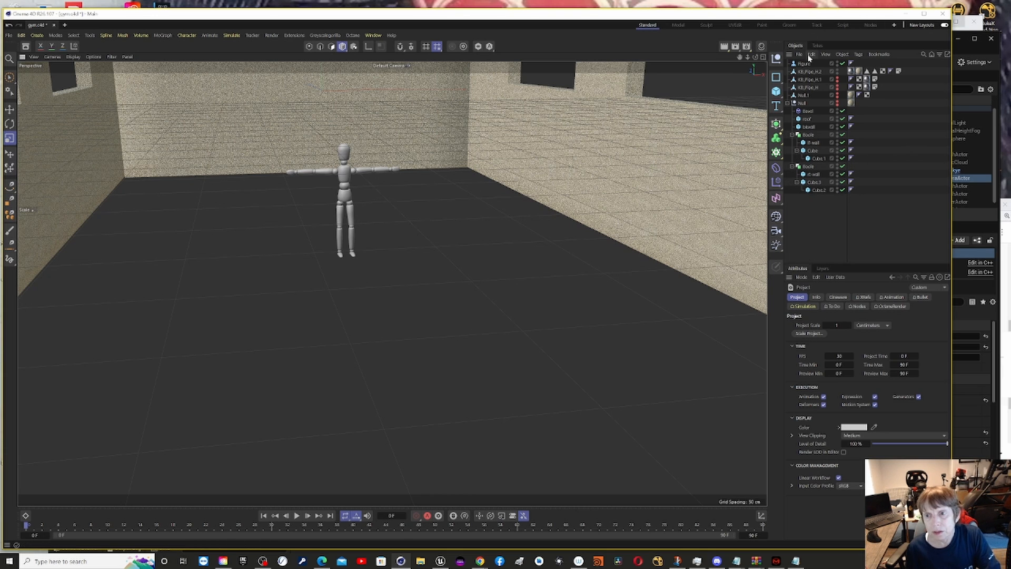
# Select the KB_Pipe_H.2 object, check the Selection Only option in the FBX export settings, and cancel the export
pyautogui.click(807, 71)
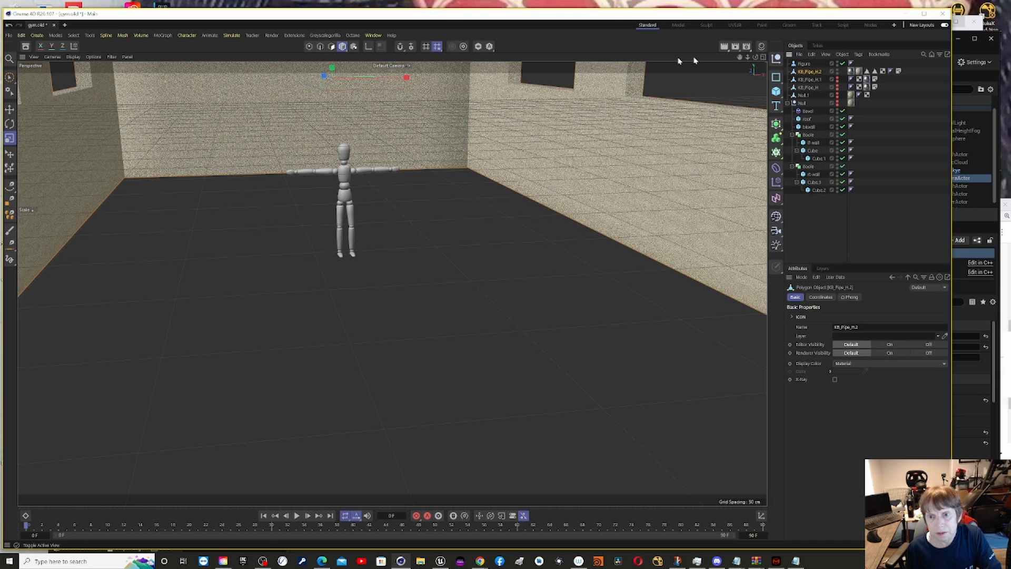
pyautogui.click(21, 35)
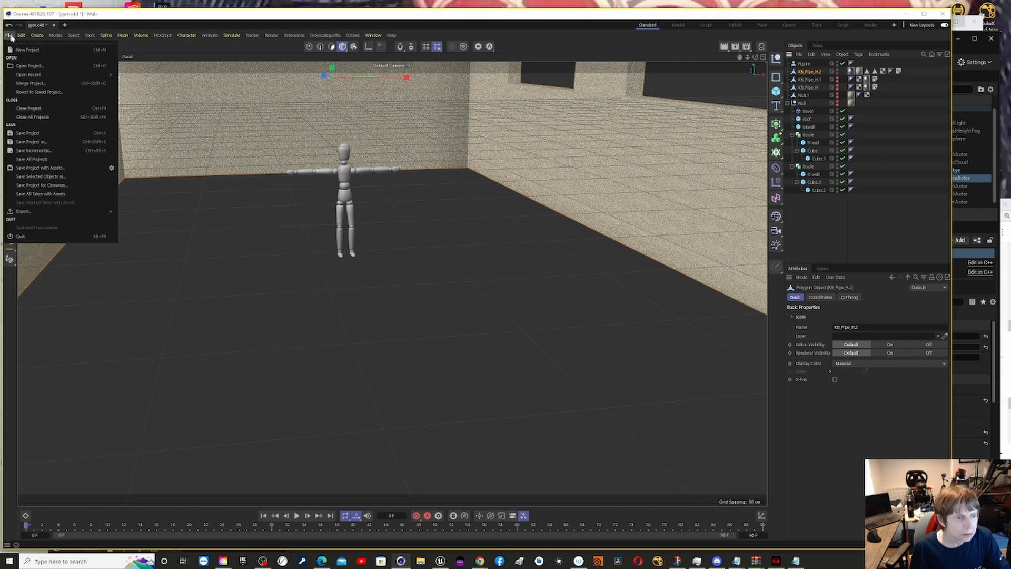
pyautogui.moveTo(13, 36)
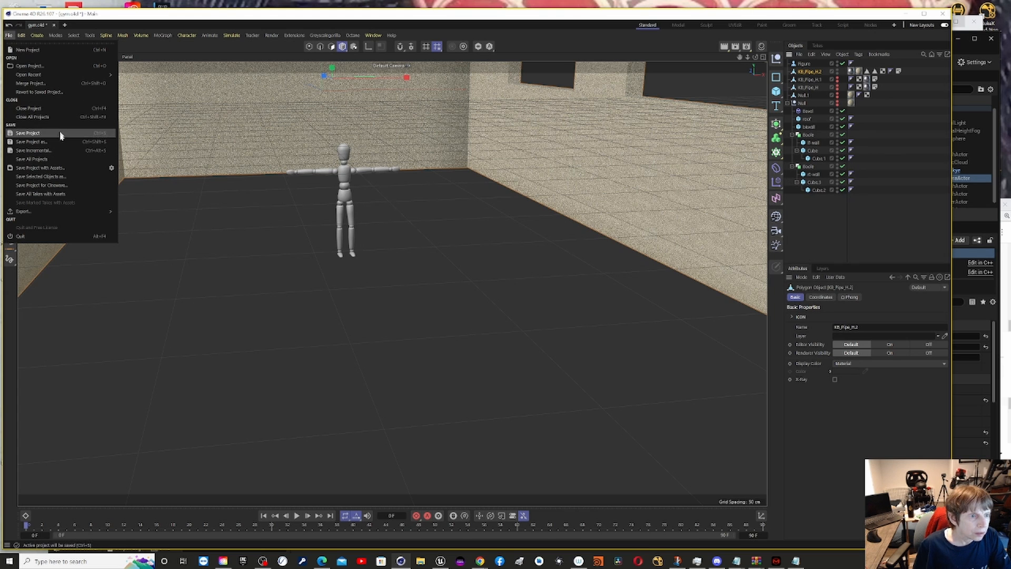
pyautogui.moveTo(73, 211)
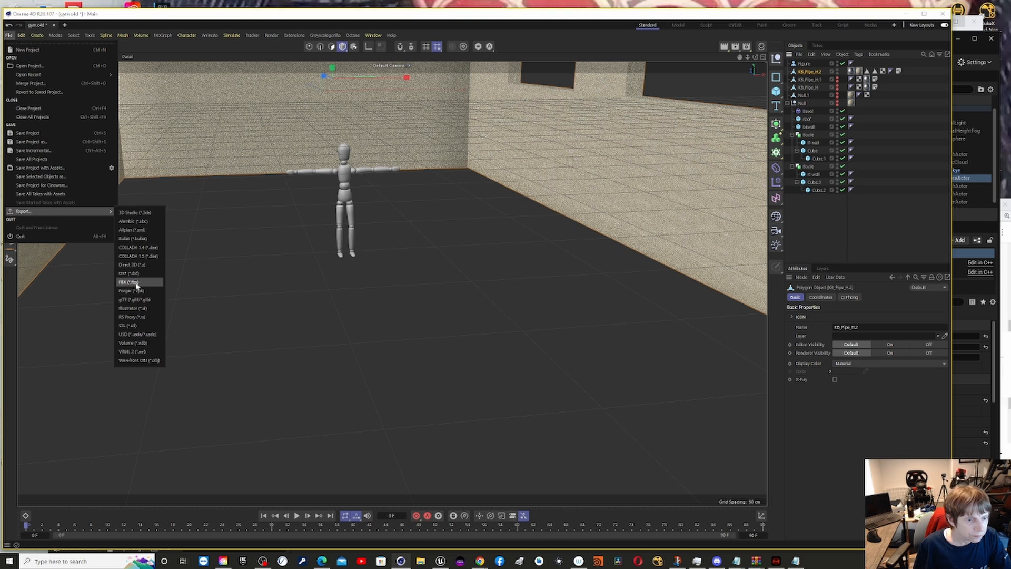
pyautogui.click(134, 282)
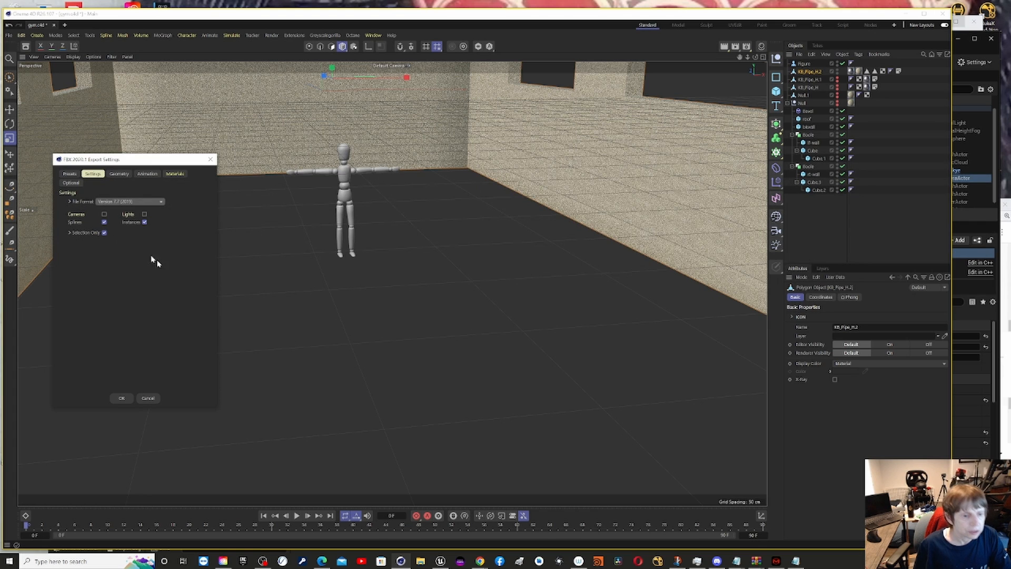
pyautogui.click(148, 399)
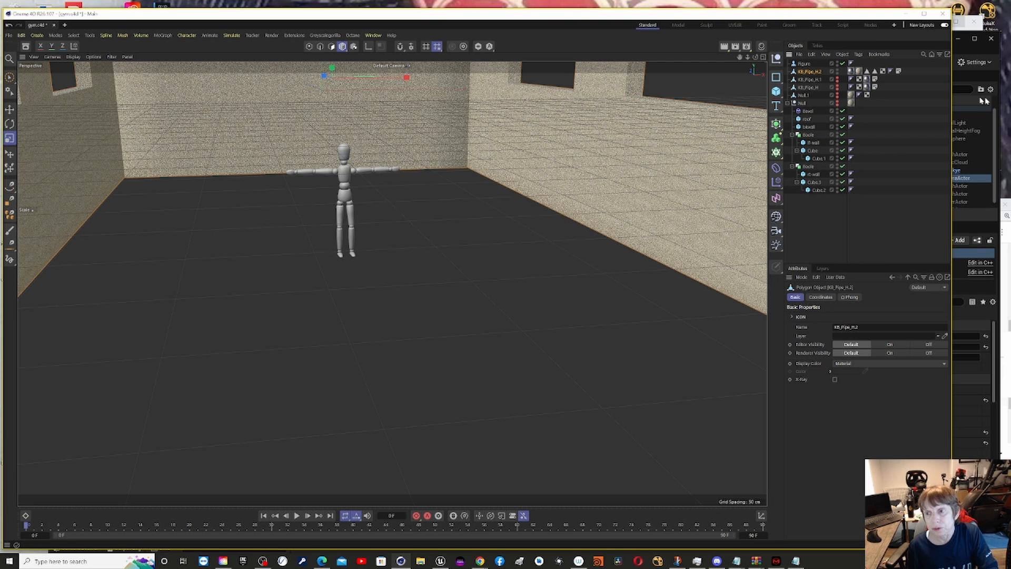
# Switch to the MovingMeditations project in Unreal Engine and maximize its editor window
pyautogui.click(967, 79)
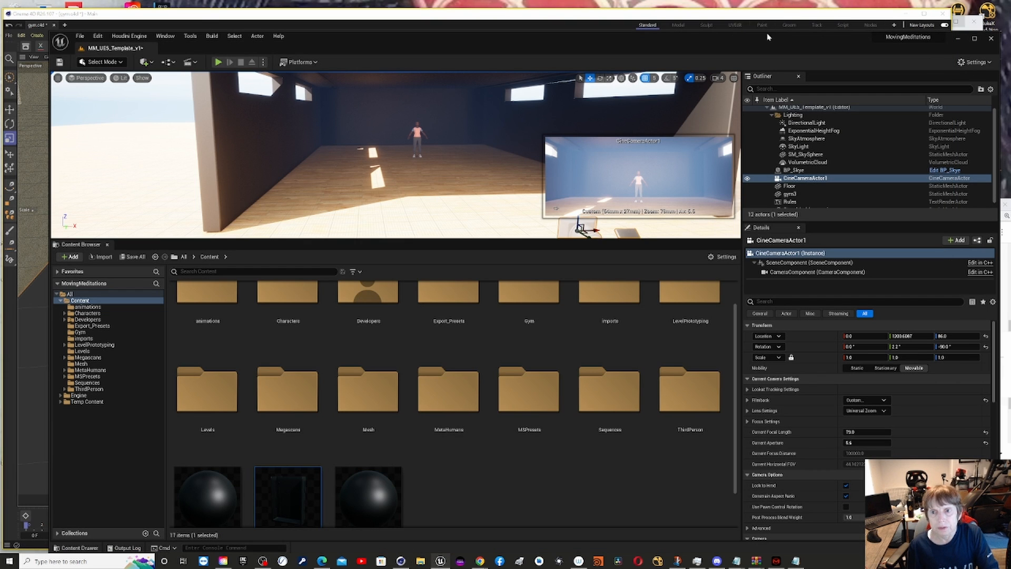
pyautogui.click(973, 39)
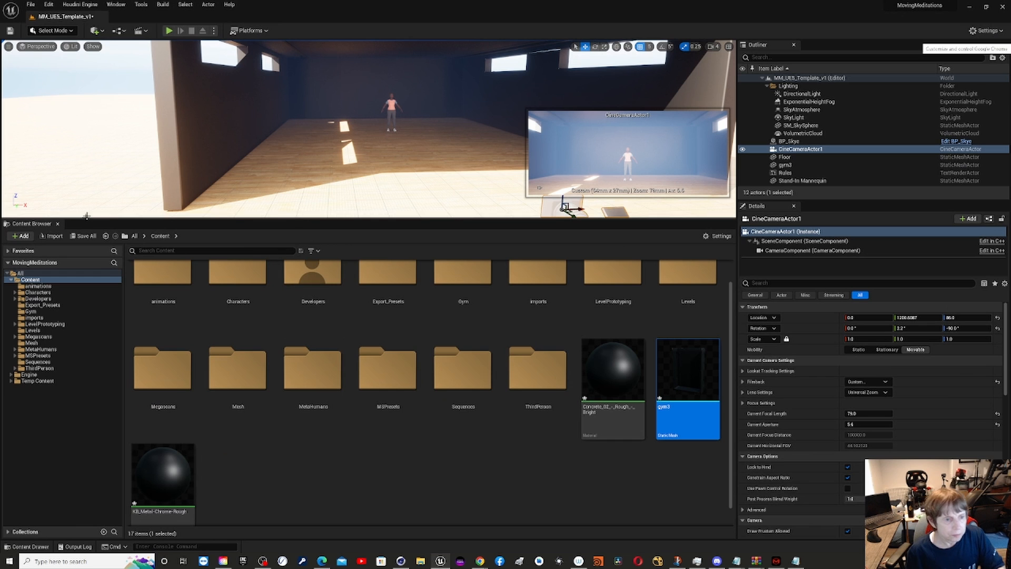
# Try importing gym3.fbx into the Content folder, declining to overwrite the existing asset
pyautogui.click(21, 236)
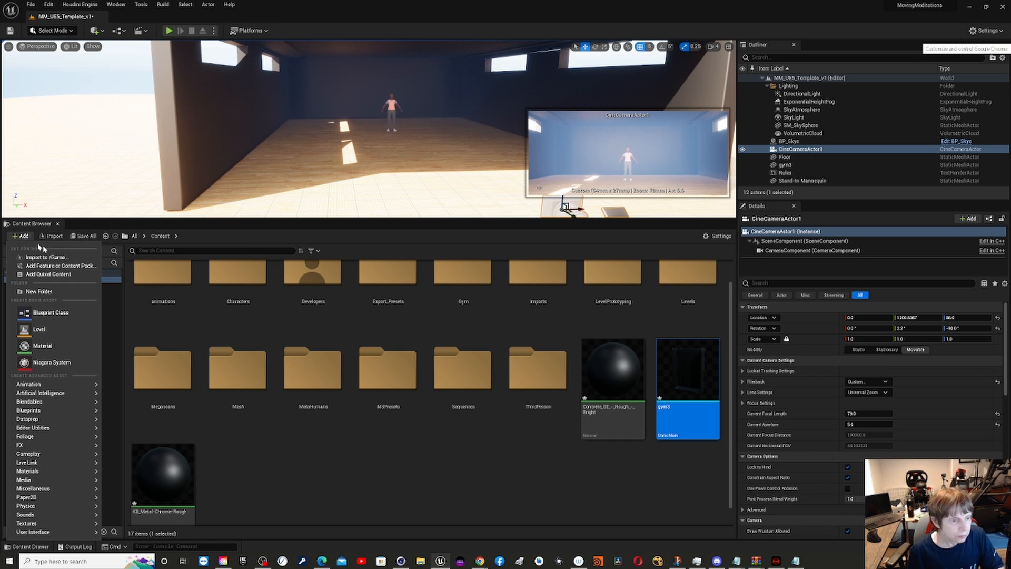
pyautogui.click(83, 258)
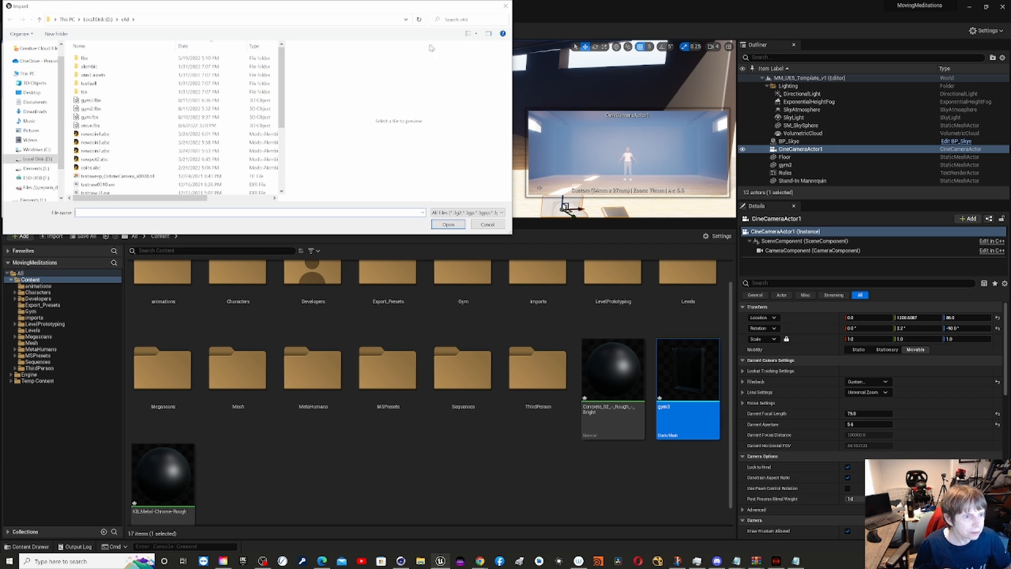
pyautogui.click(93, 101)
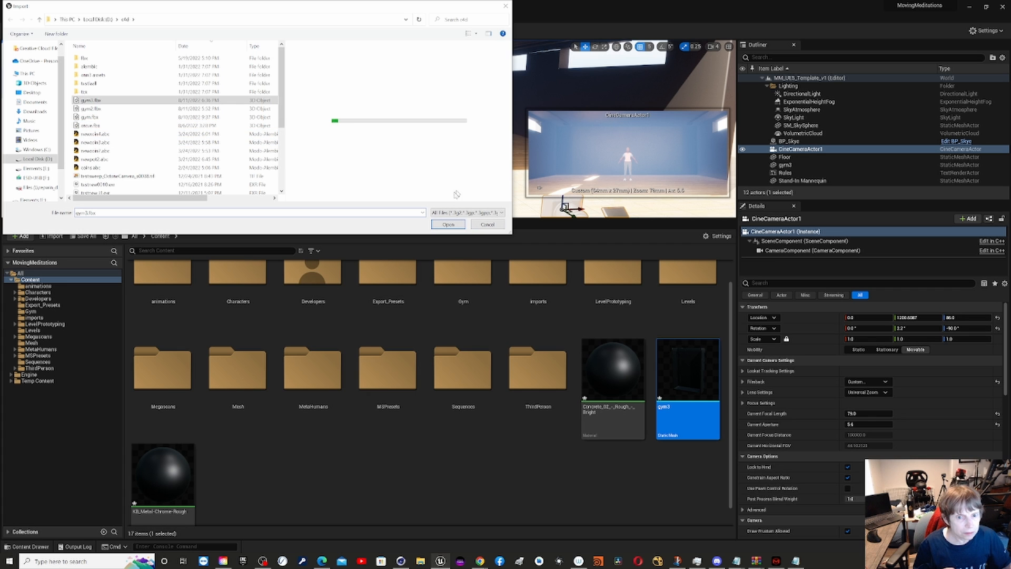
pyautogui.click(452, 225)
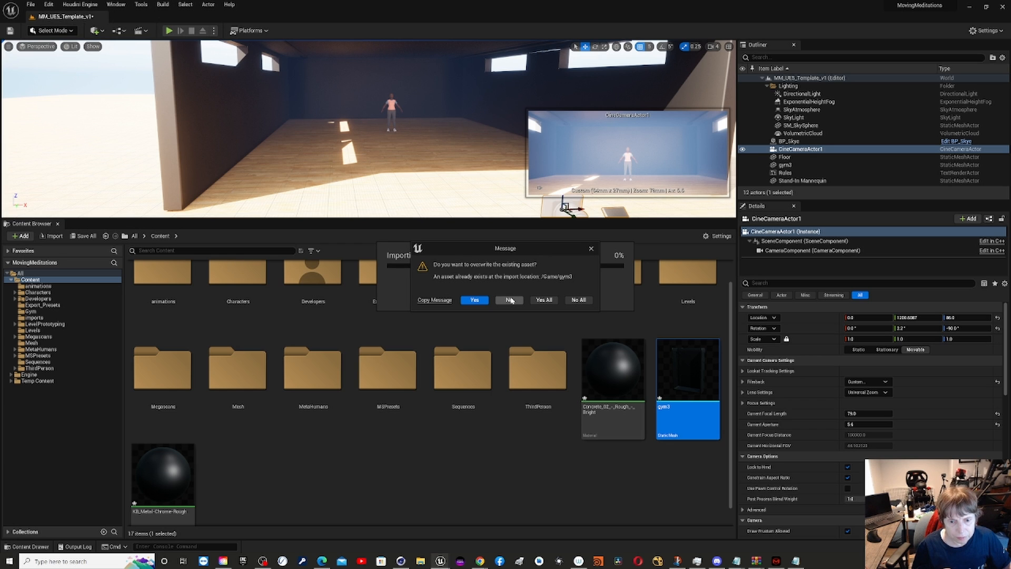
pyautogui.click(510, 300)
pyautogui.click(25, 3)
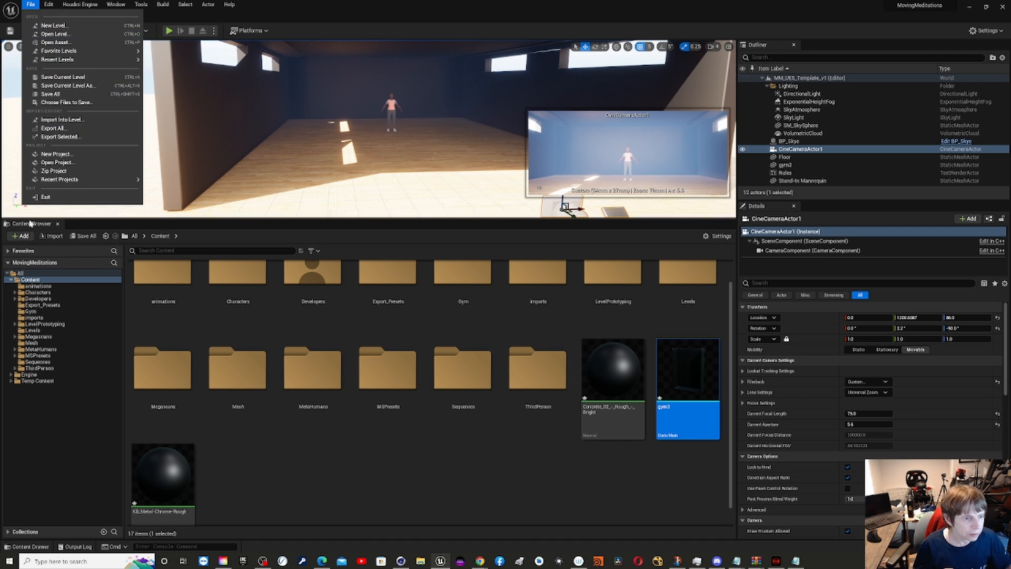
pyautogui.click(22, 236)
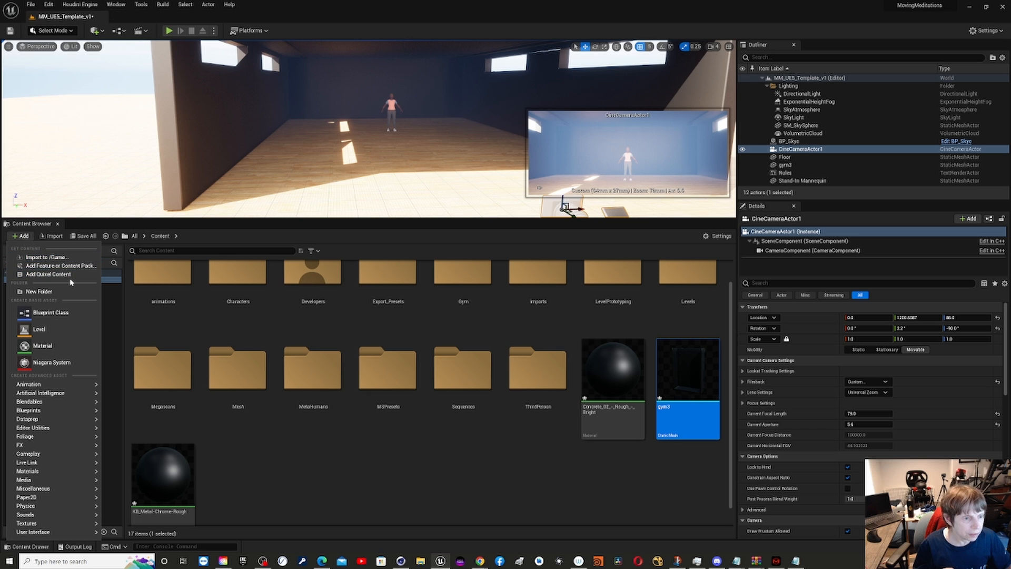
pyautogui.click(64, 257)
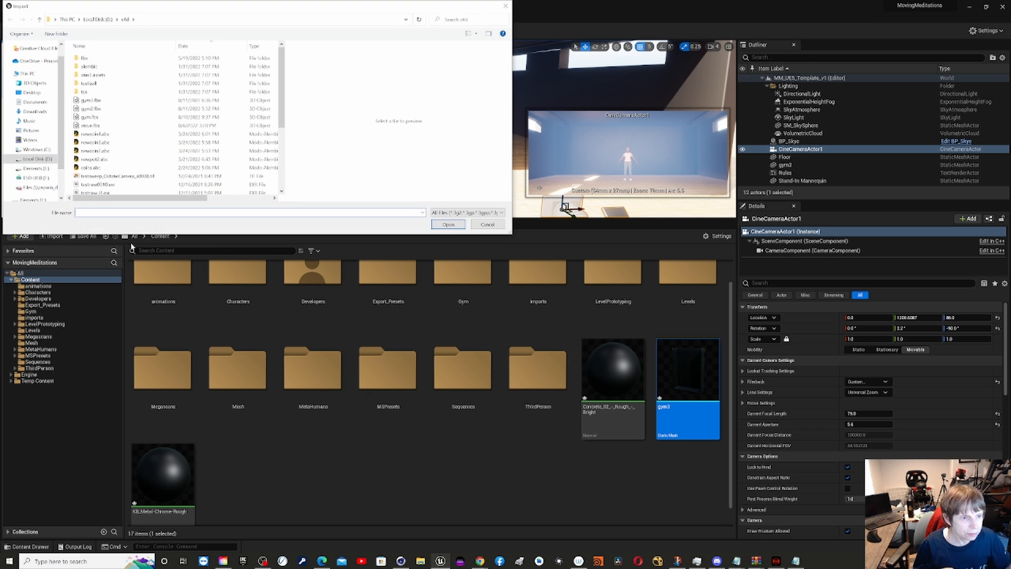
pyautogui.click(95, 109)
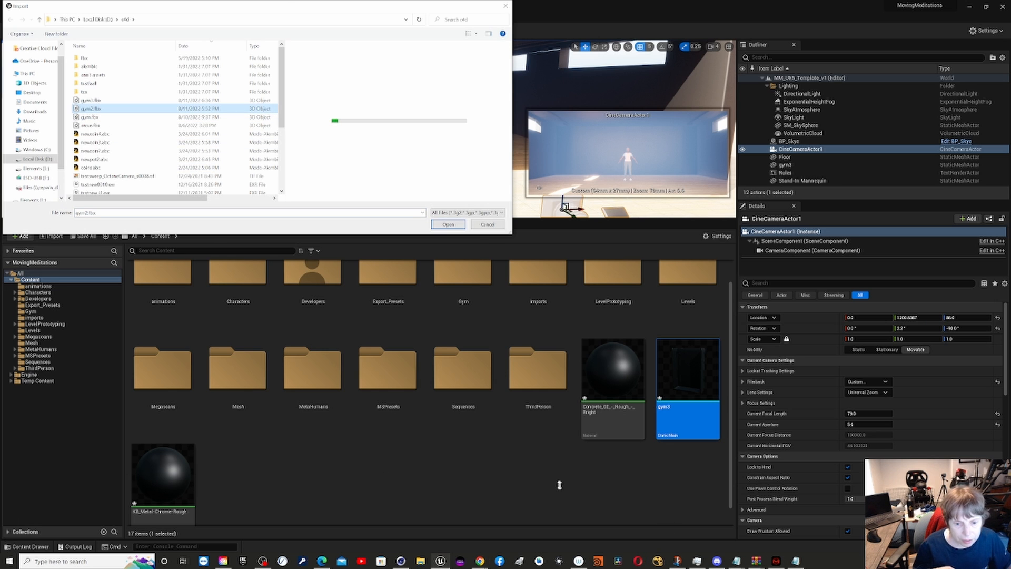
pyautogui.click(488, 223)
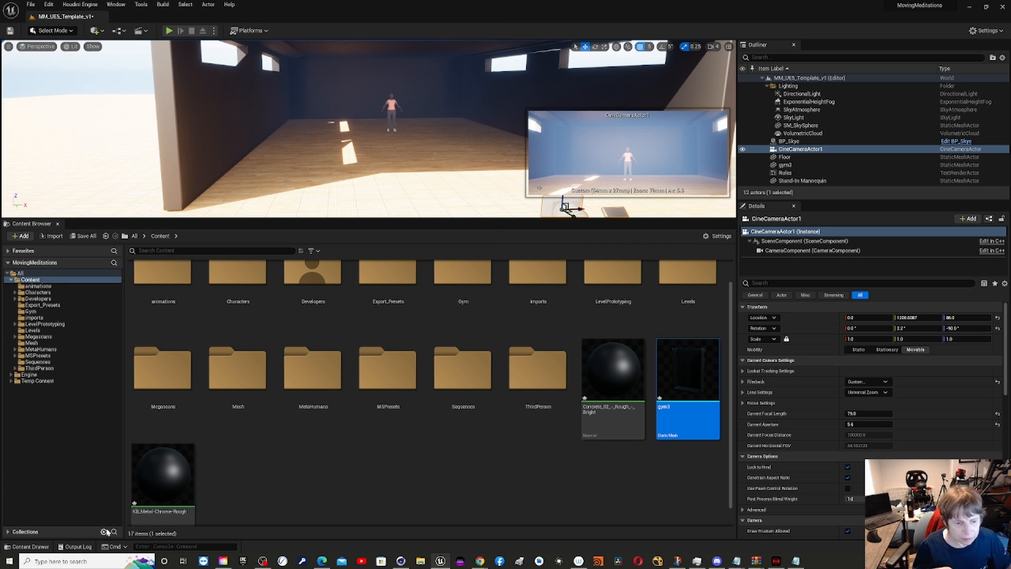
# Create a new folder named gym3 inside the Content folder
pyautogui.rightClick(331, 461)
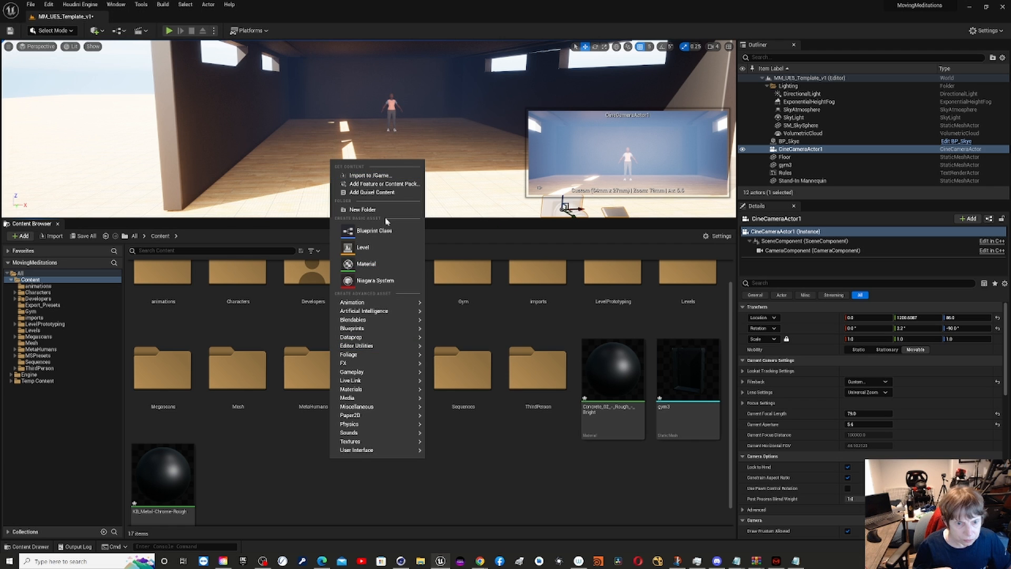
pyautogui.click(369, 209)
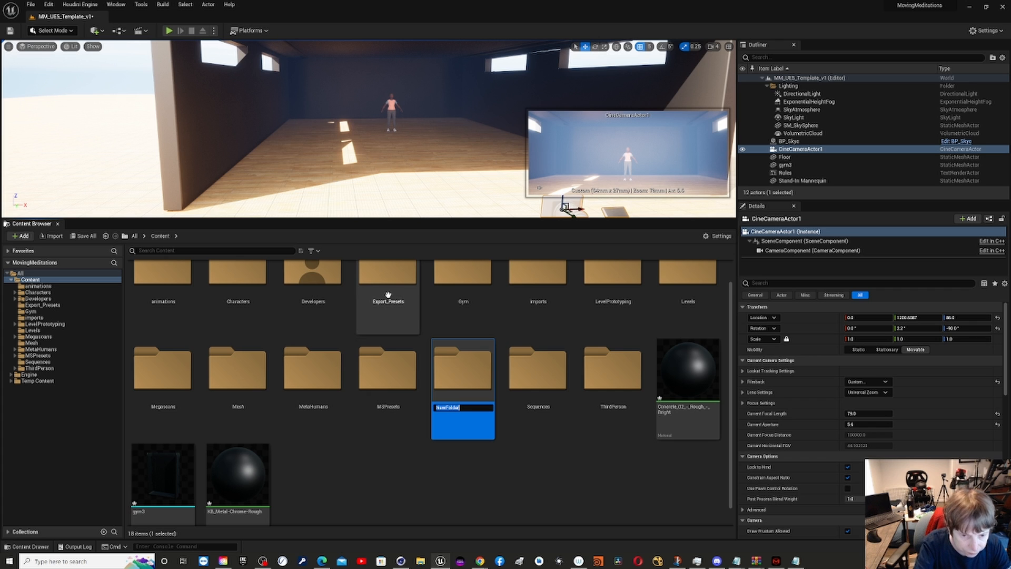
pyautogui.write('gym3')
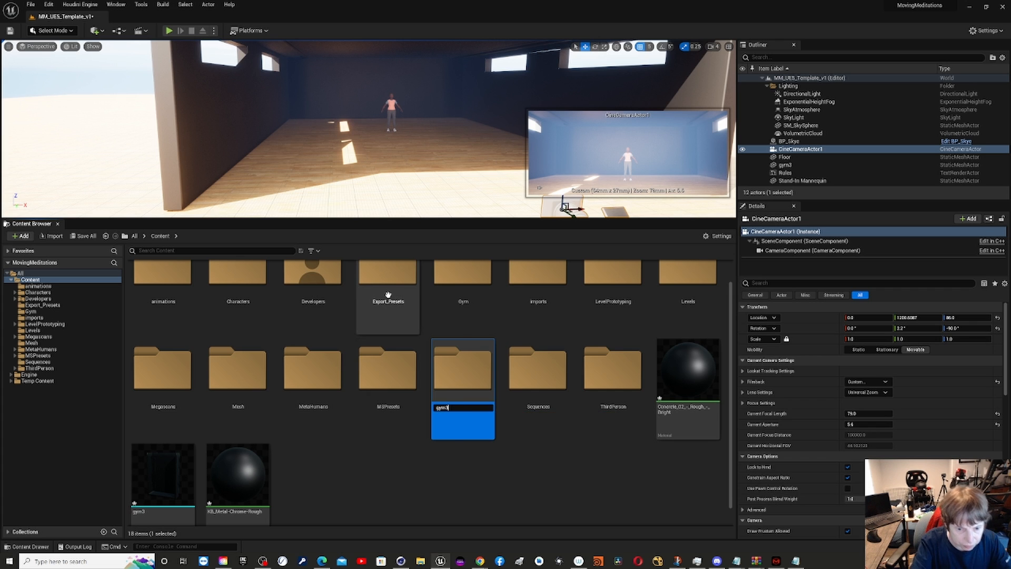
pyautogui.press('Return')
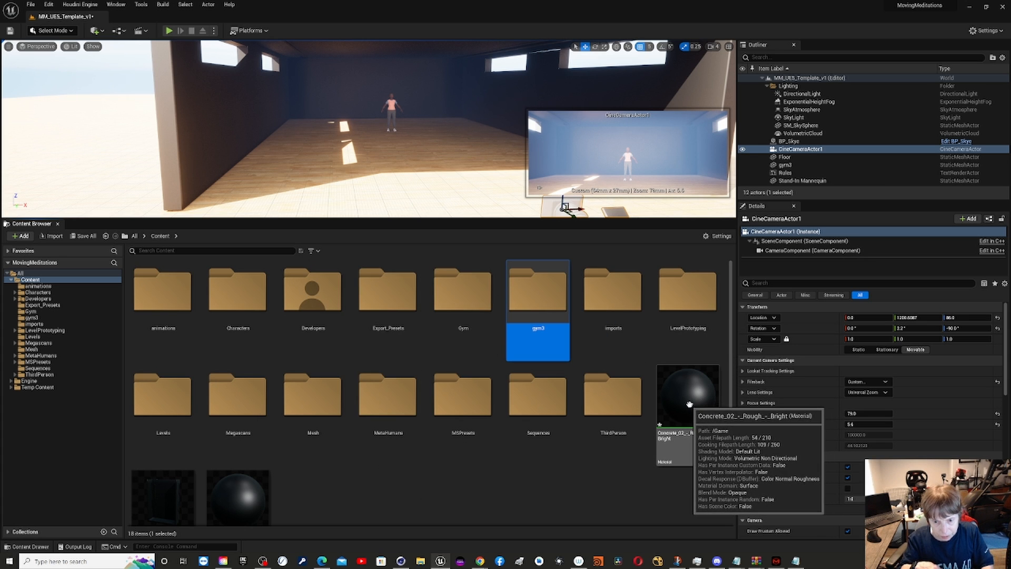
# Move the rough bright concrete material, the gym3 static mesh and the KB_Metal-Chrome-Rough material into the gym3 folder
pyautogui.moveTo(679, 371); pyautogui.dragTo(528, 313)
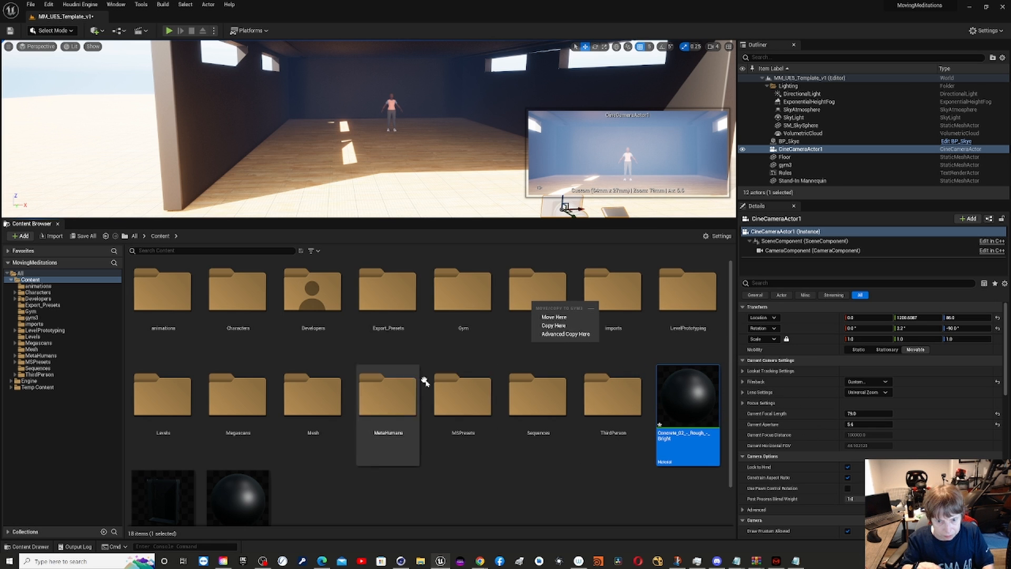
pyautogui.click(561, 318)
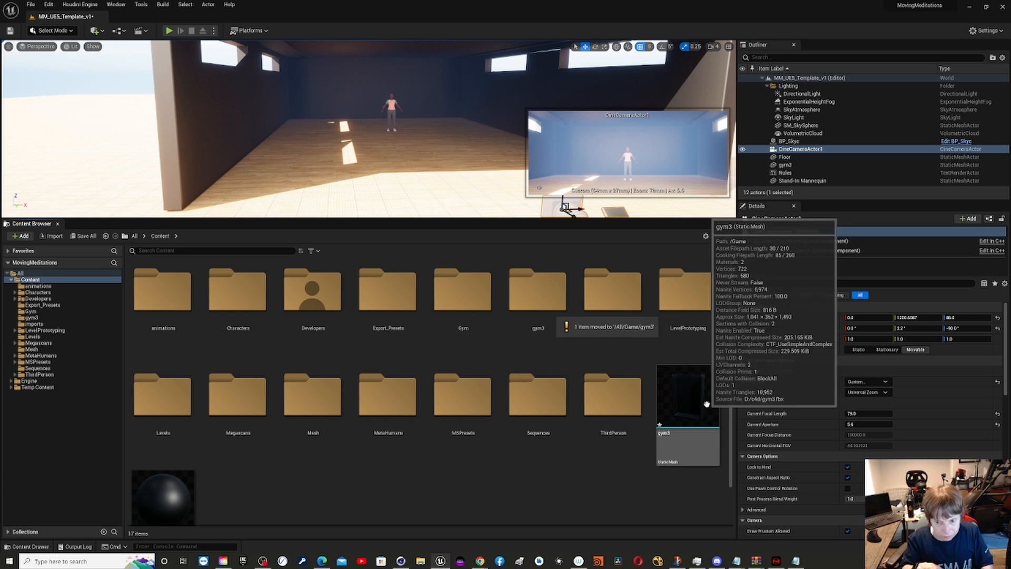
pyautogui.moveTo(702, 402); pyautogui.dragTo(529, 303)
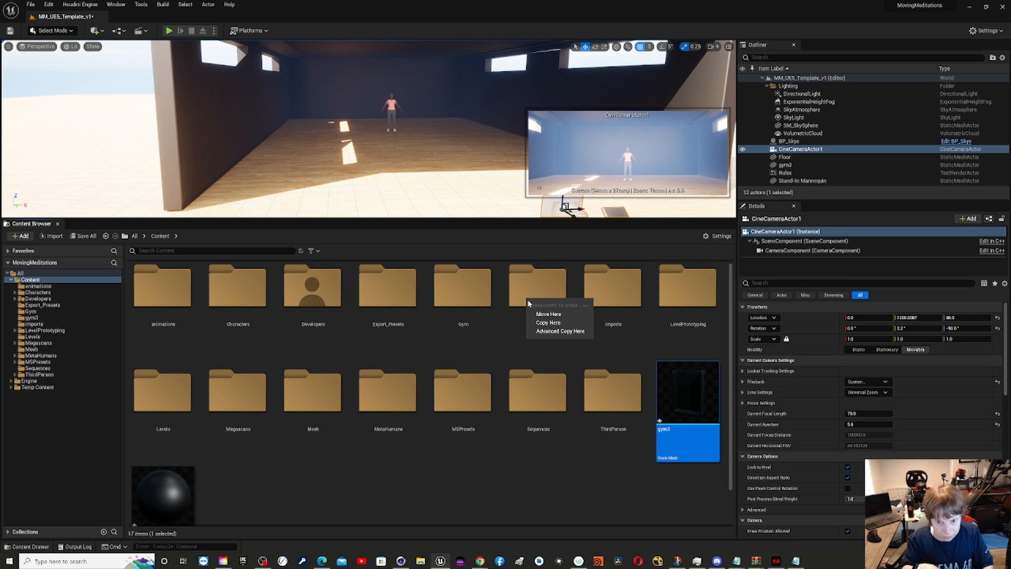
pyautogui.click(551, 315)
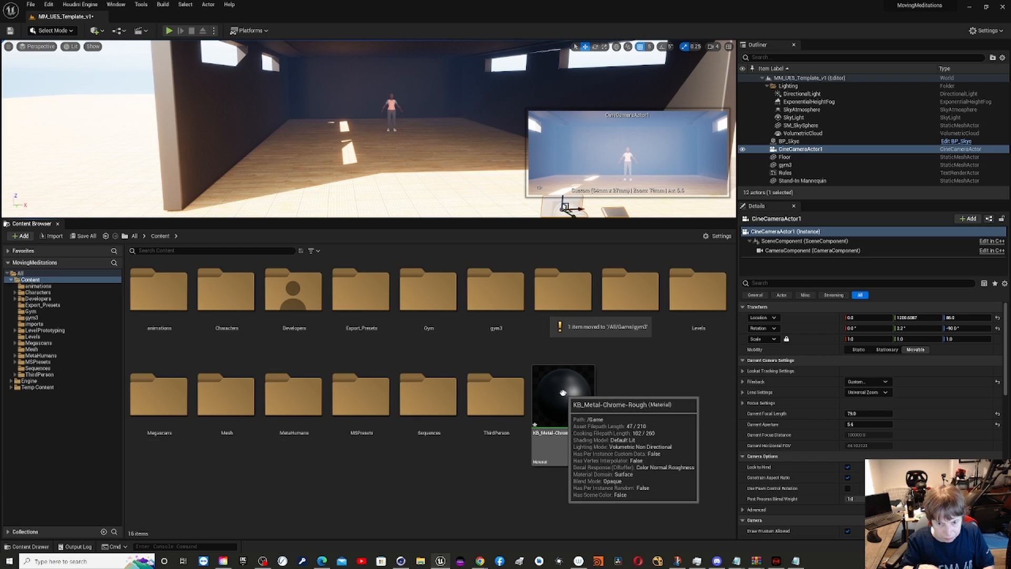
pyautogui.moveTo(560, 396); pyautogui.dragTo(492, 312)
pyautogui.click(512, 324)
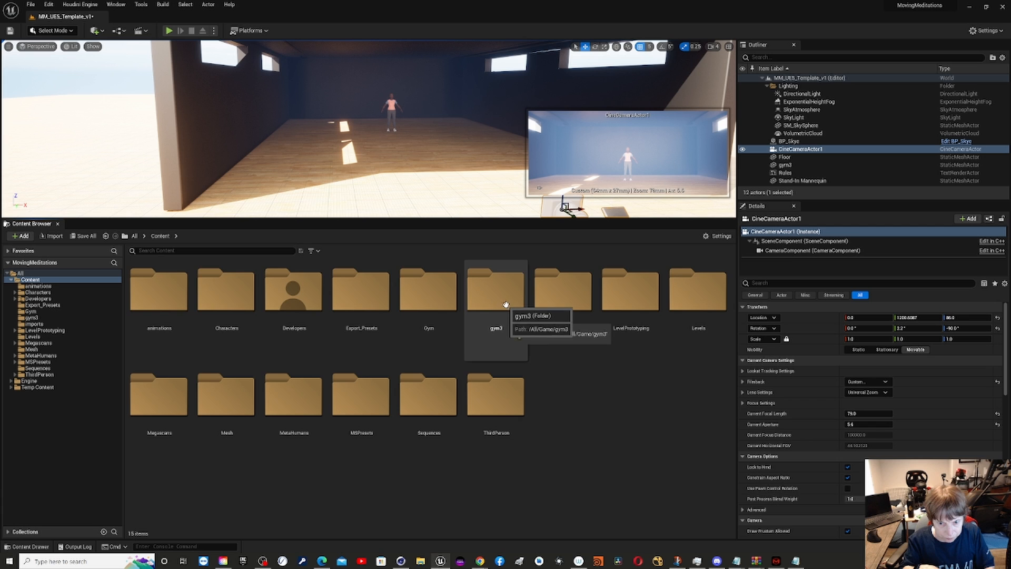
# Open the gym3 folder to check the moved assets, and return to the Content folder
pyautogui.click(500, 310)
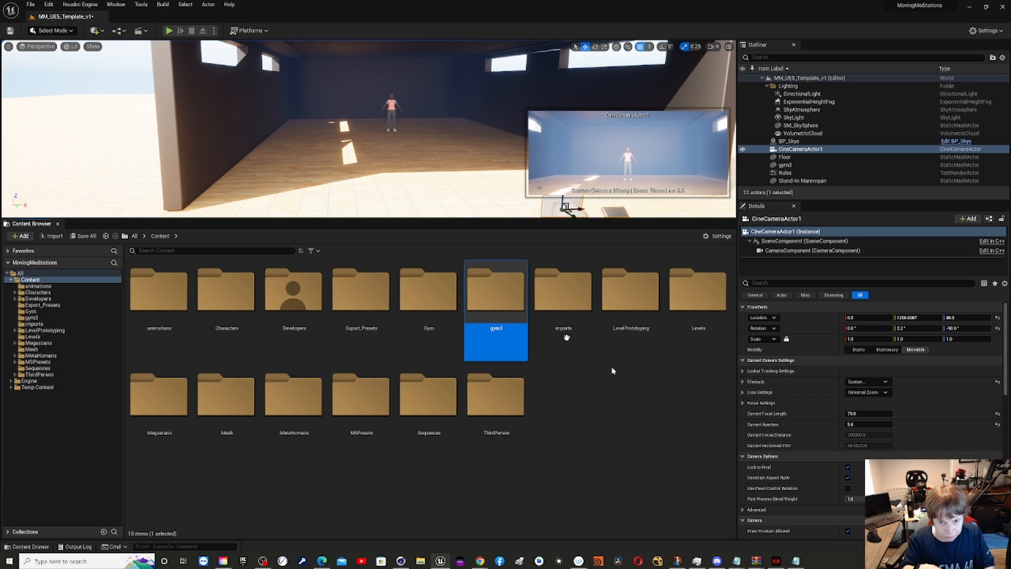
pyautogui.doubleClick(504, 288)
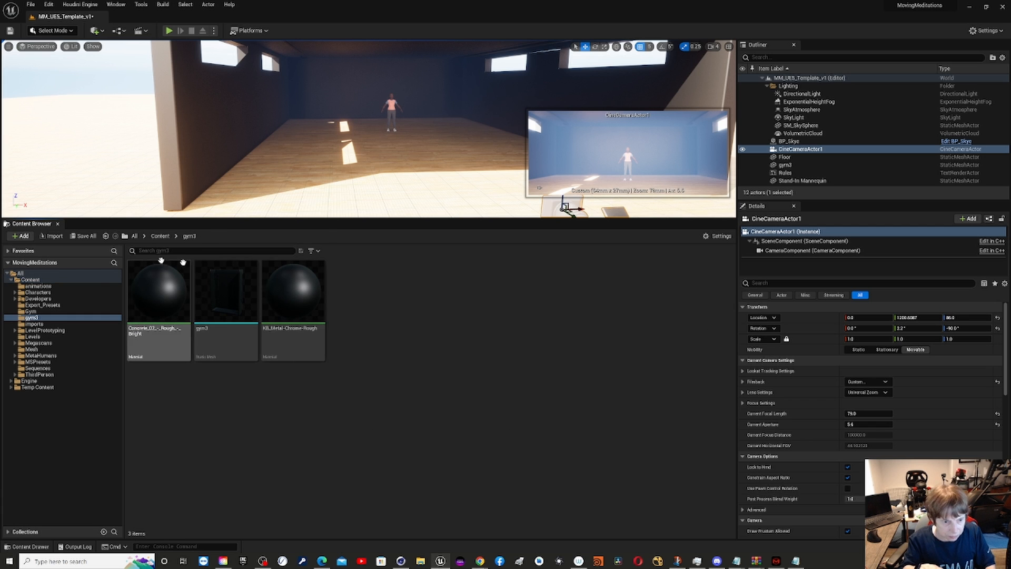
pyautogui.click(159, 236)
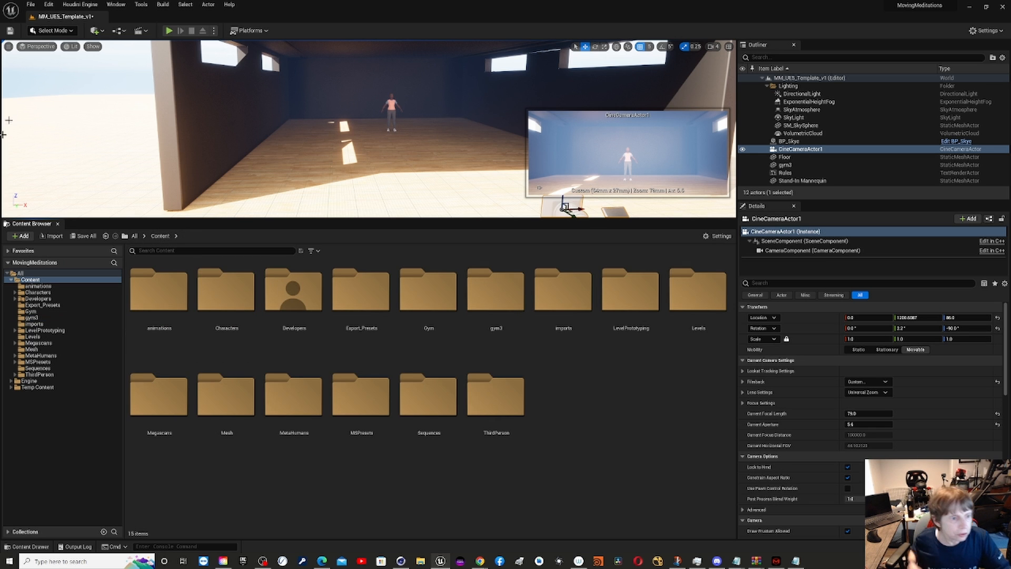
# Start importing gym2.fbx into the Content folder, review its FBX import options, and cancel the import
pyautogui.click(21, 236)
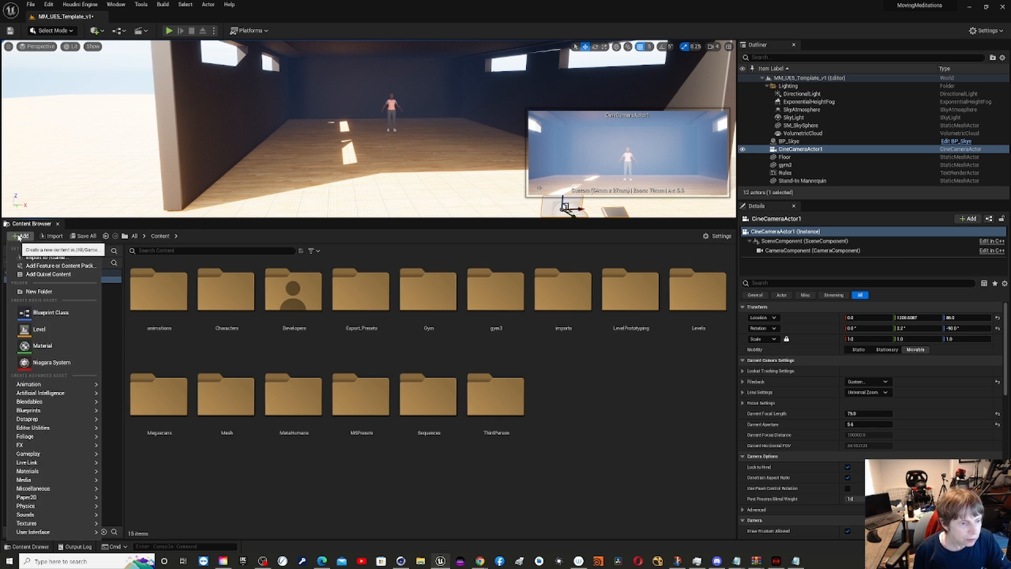
pyautogui.click(72, 261)
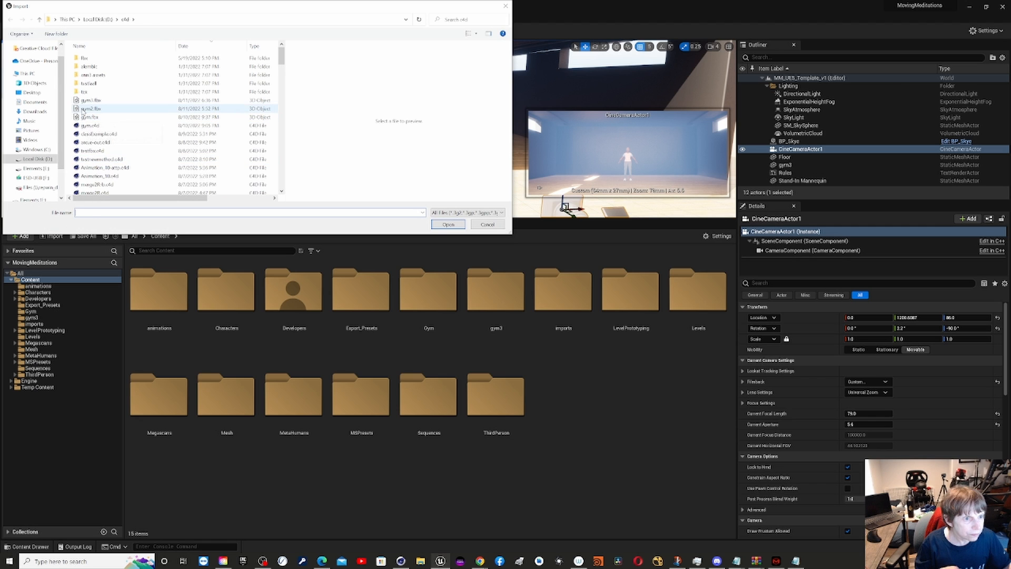
pyautogui.click(85, 109)
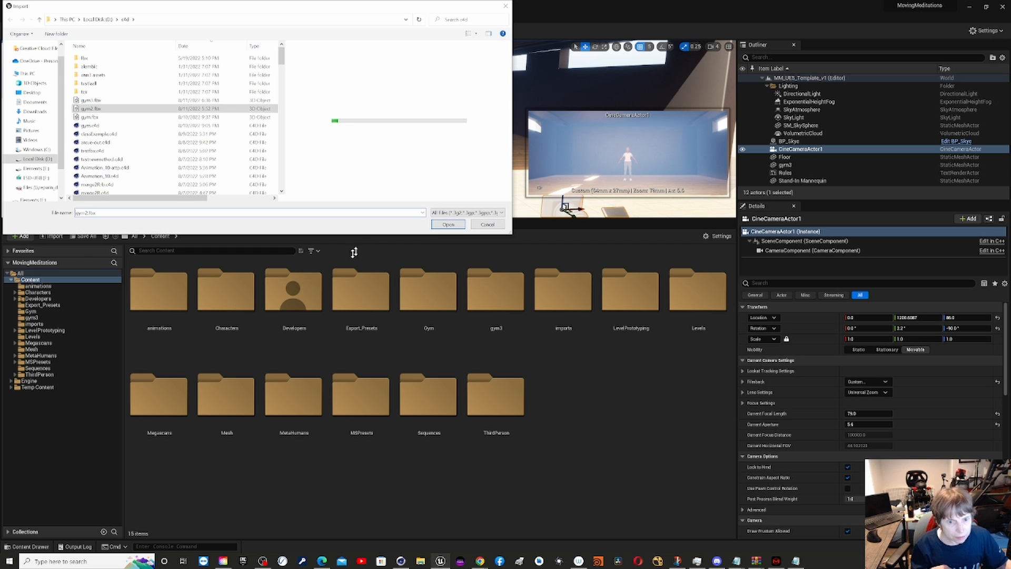
pyautogui.click(449, 224)
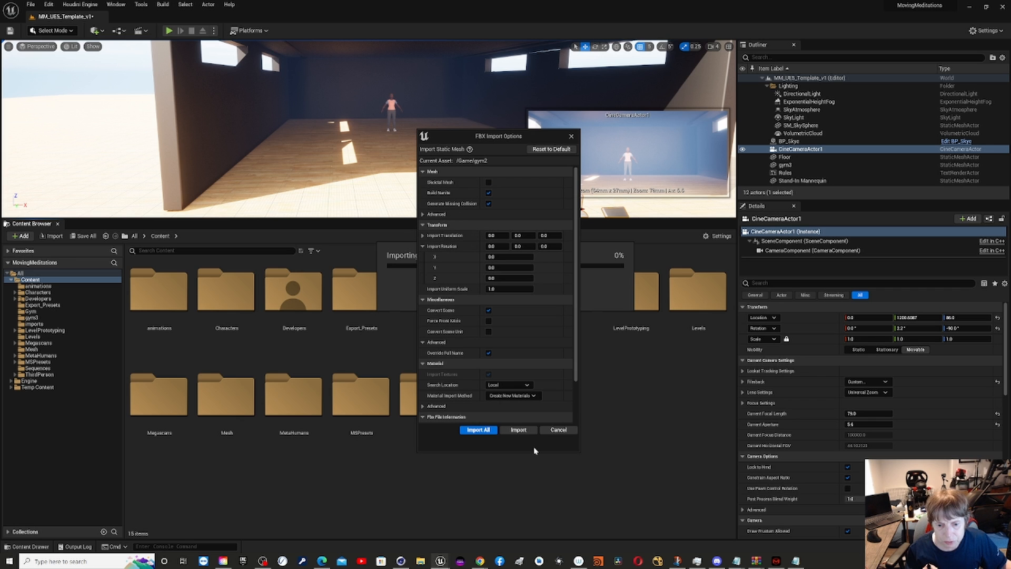
pyautogui.click(559, 430)
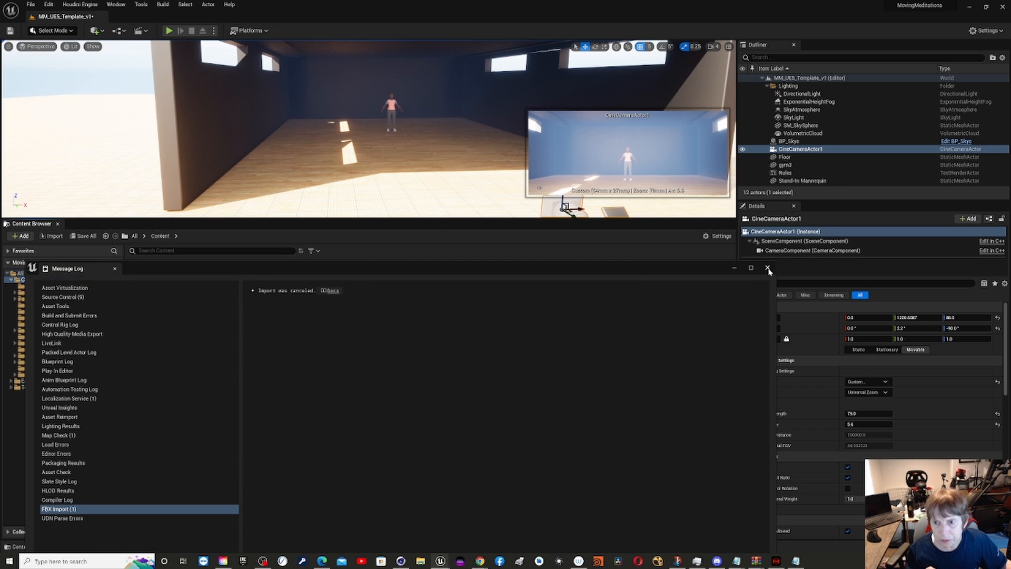
# Inspect the gym3, CineCameraActor1, DirectionalLight and Floor actors in the level, and enlarge the viewport's height
pyautogui.click(792, 165)
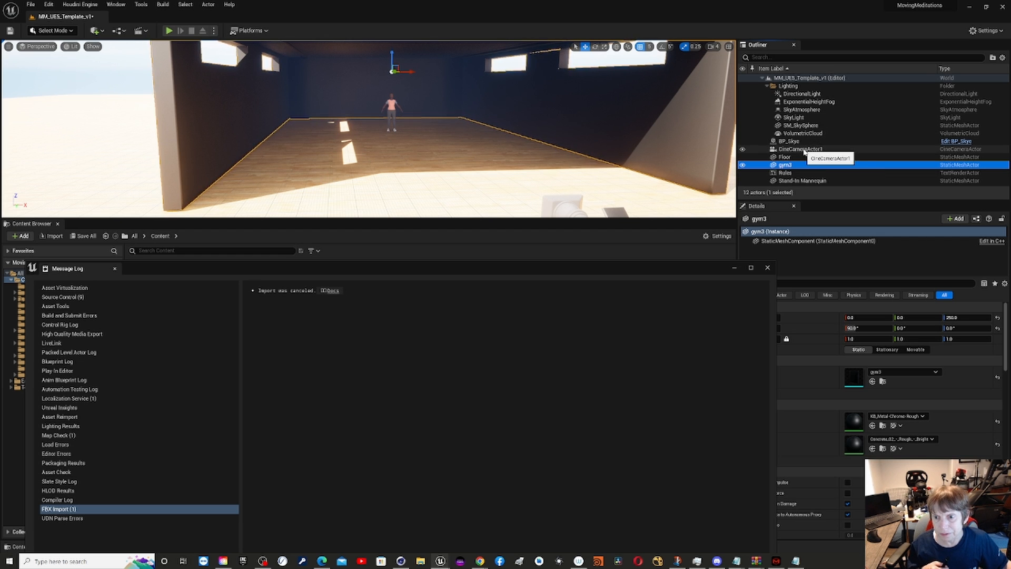
pyautogui.click(803, 149)
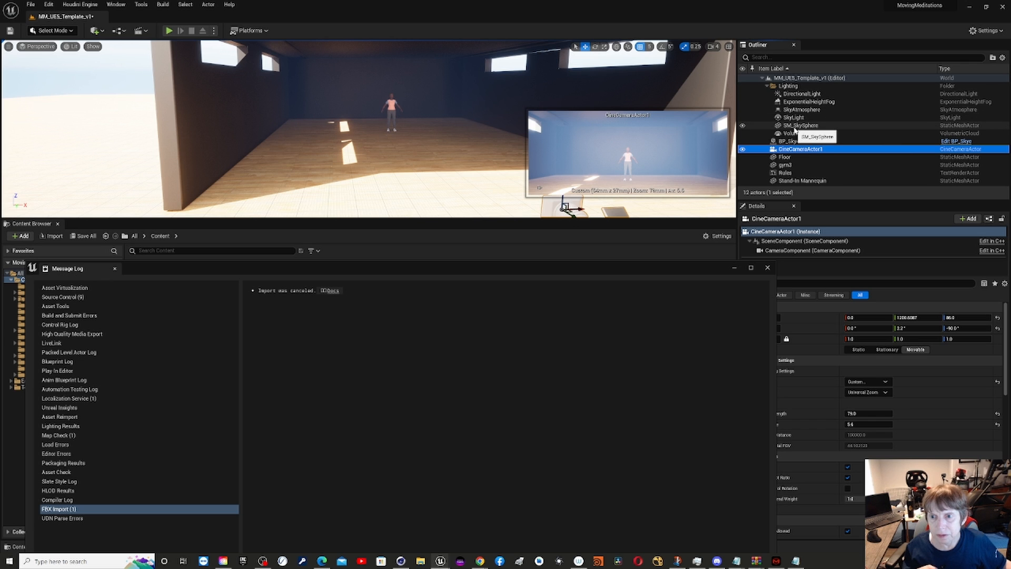
pyautogui.click(807, 95)
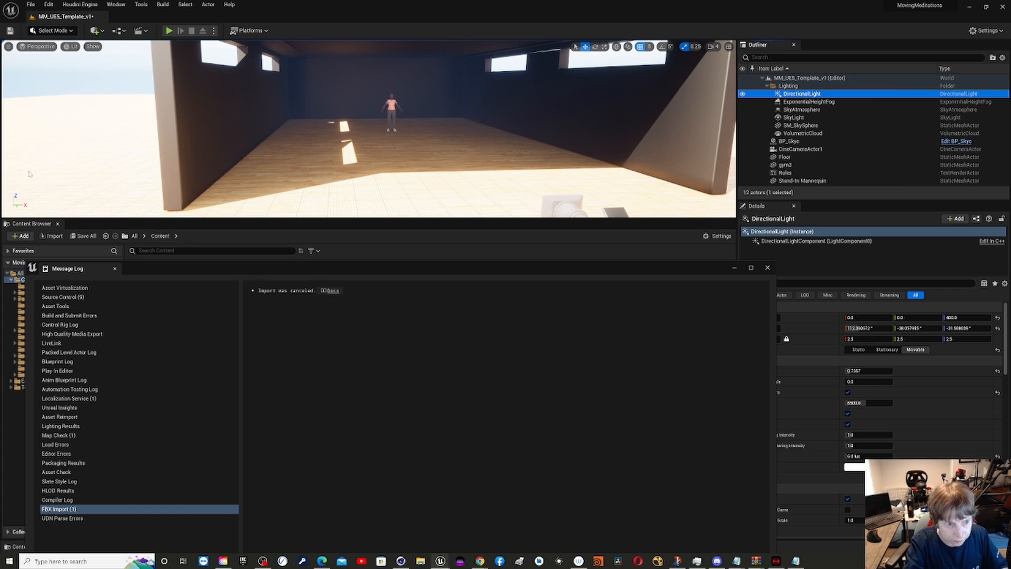
pyautogui.click(436, 184)
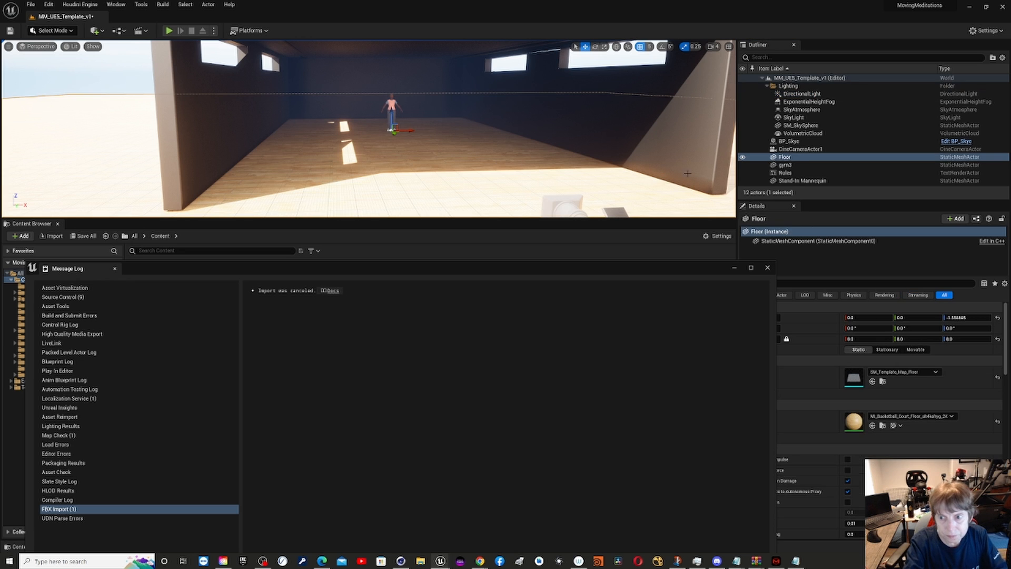
pyautogui.click(801, 94)
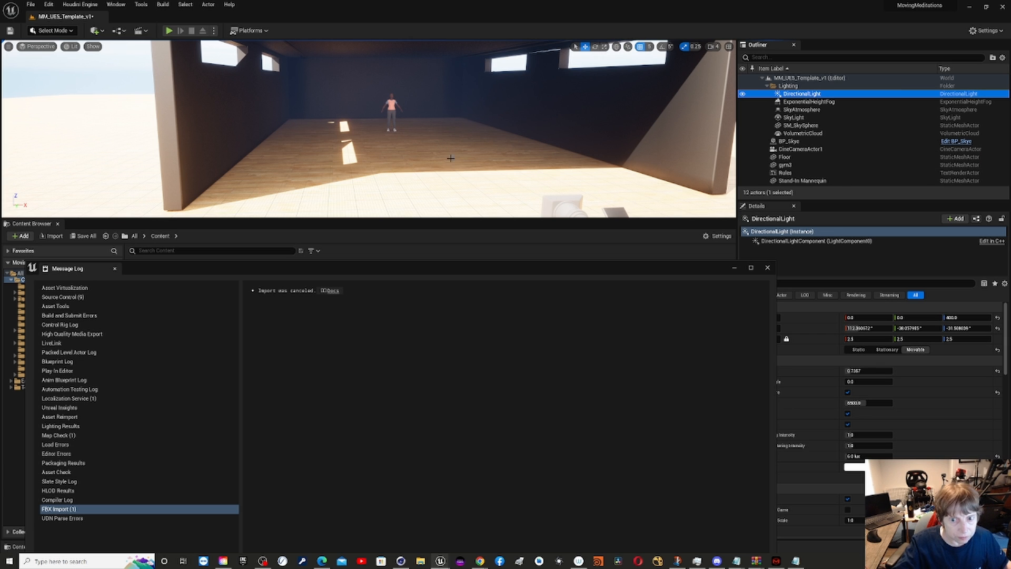
pyautogui.click(434, 180)
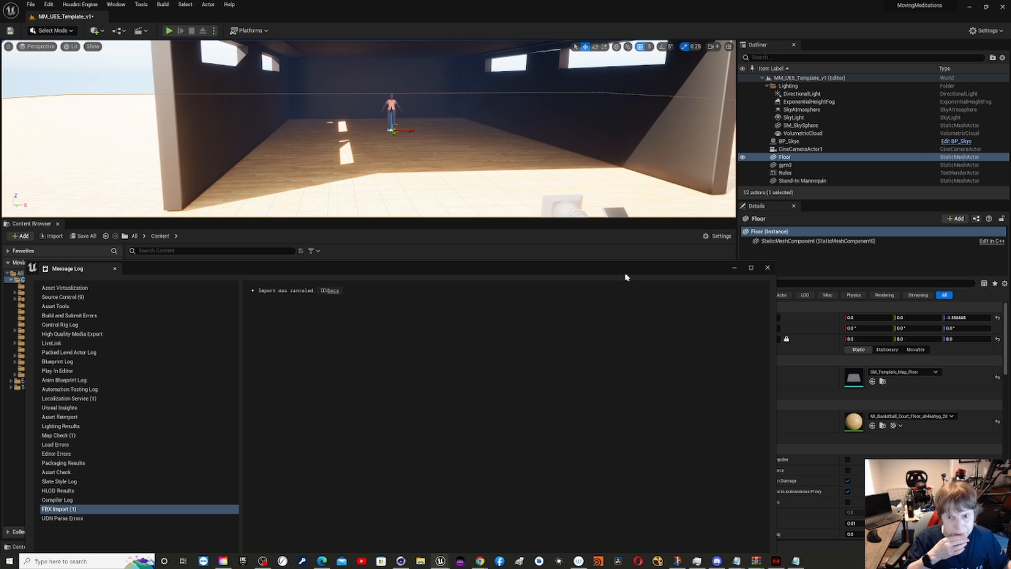
pyautogui.moveTo(564, 219); pyautogui.dragTo(541, 266)
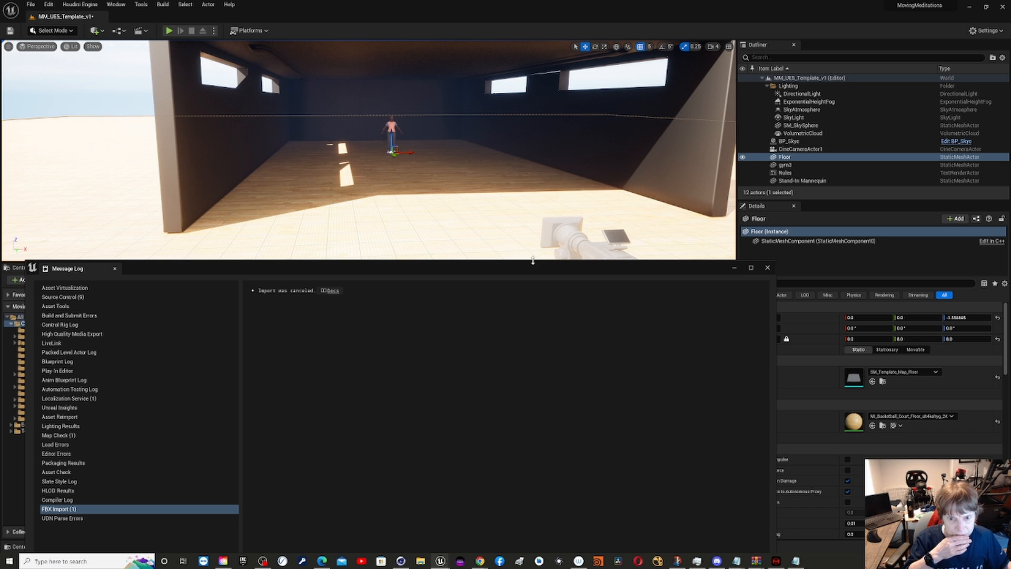
# Move the message log out of the way, close it, and enlarge the level viewport's height
pyautogui.moveTo(533, 261); pyautogui.dragTo(565, 435)
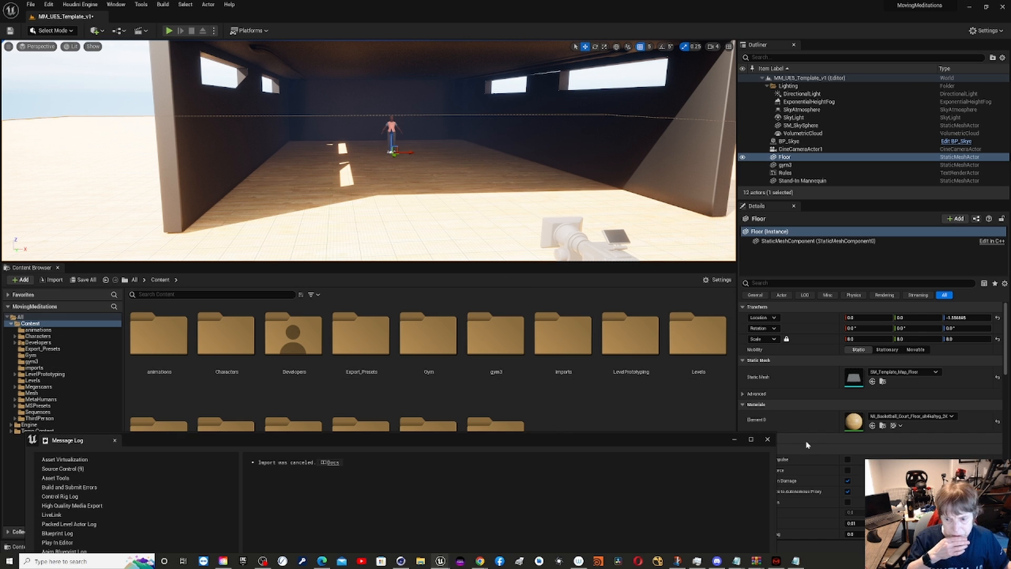
pyautogui.click(767, 440)
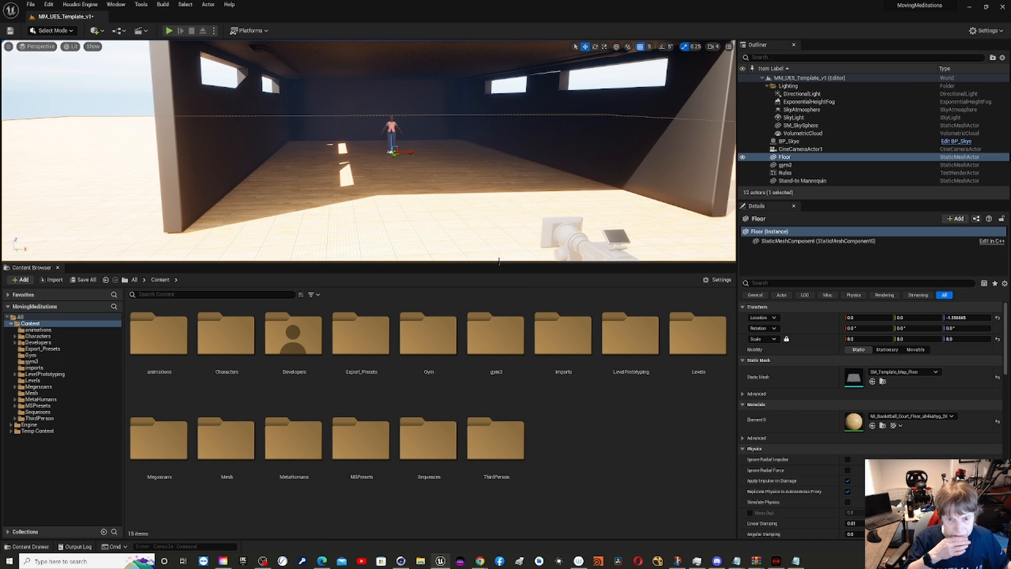
pyautogui.moveTo(422, 158); pyautogui.dragTo(397, 208)
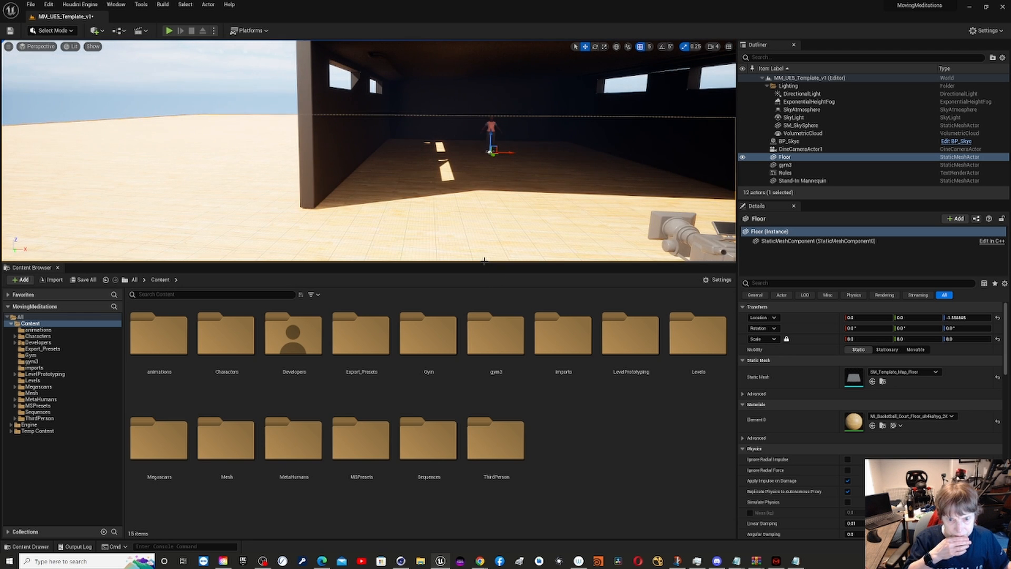
pyautogui.moveTo(484, 258); pyautogui.dragTo(485, 260)
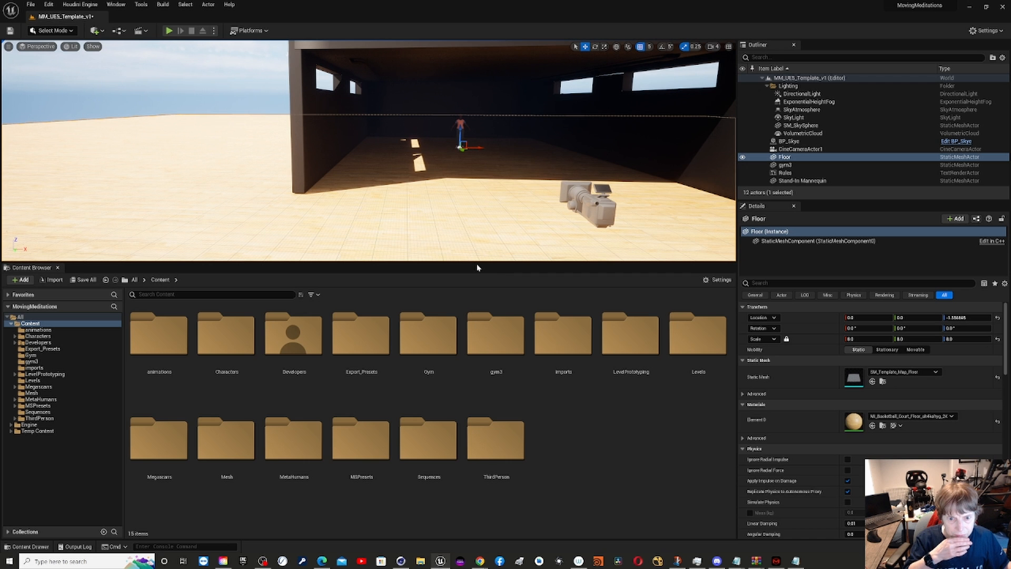
pyautogui.moveTo(475, 262); pyautogui.dragTo(534, 470)
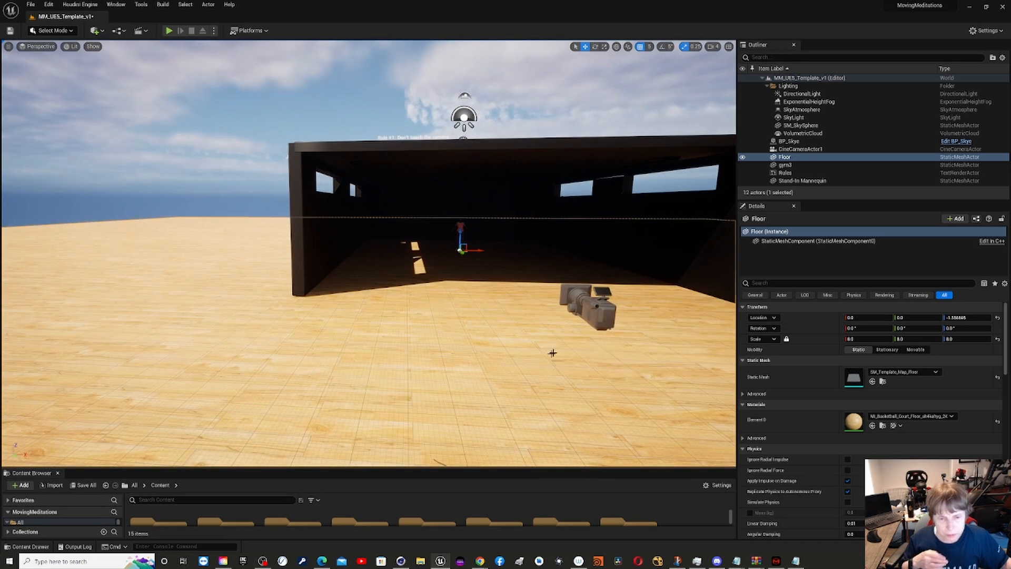
# Set the Floor actor's Z location to 0
pyautogui.scroll(10, 551, 352)
pyautogui.scroll(4, 480, 204)
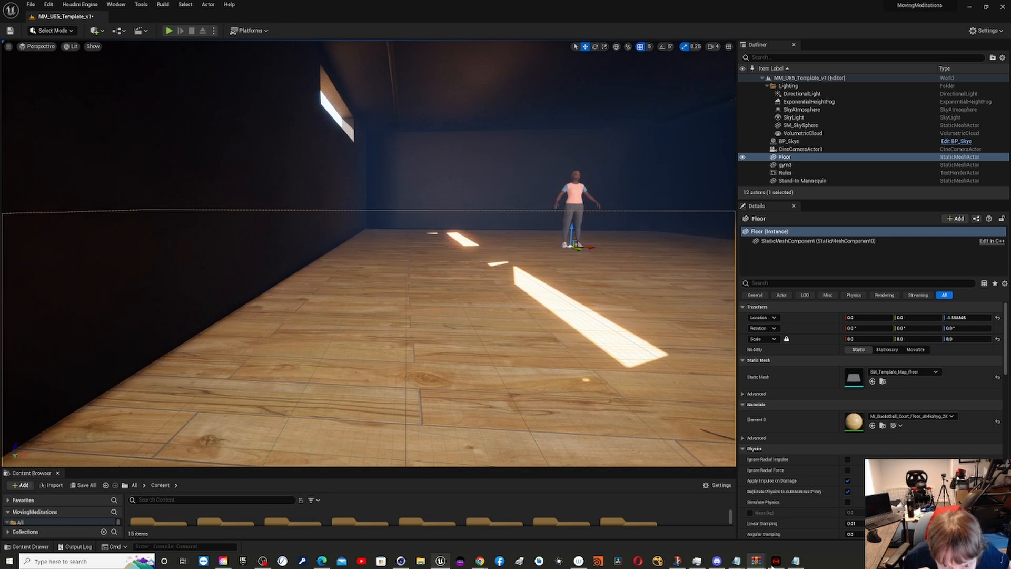
pyautogui.moveTo(776, 560)
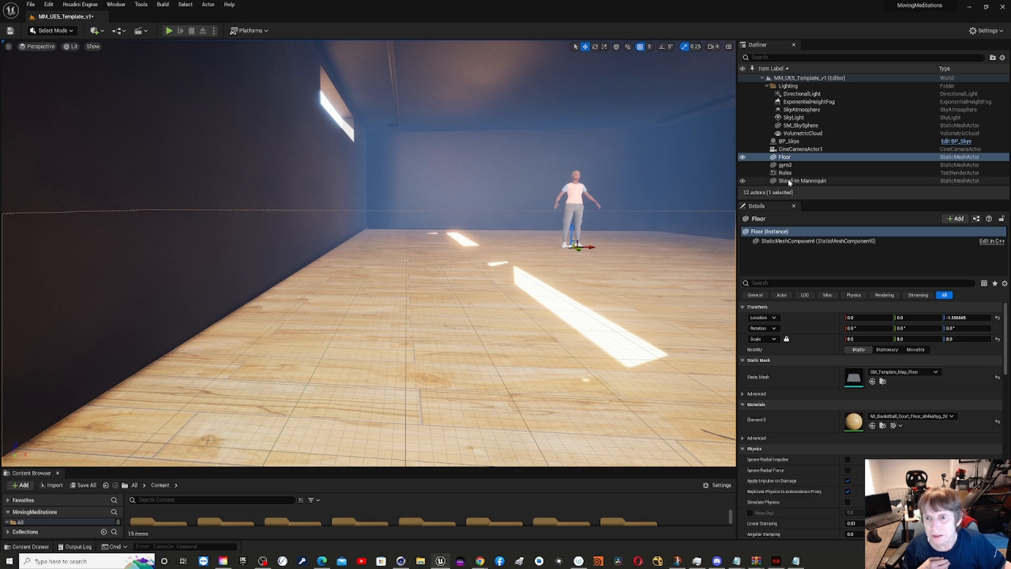
pyautogui.click(784, 143)
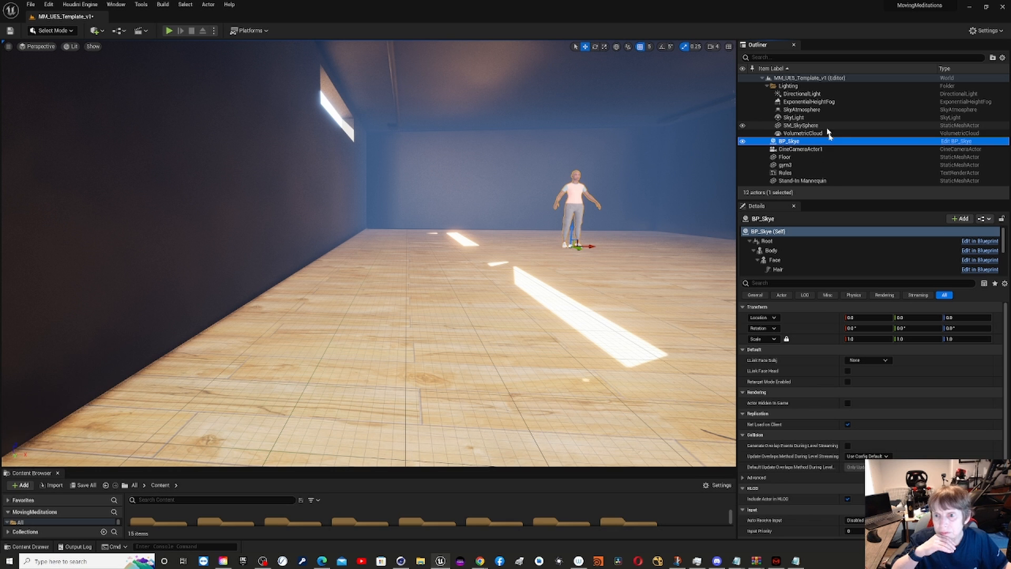
pyautogui.click(813, 157)
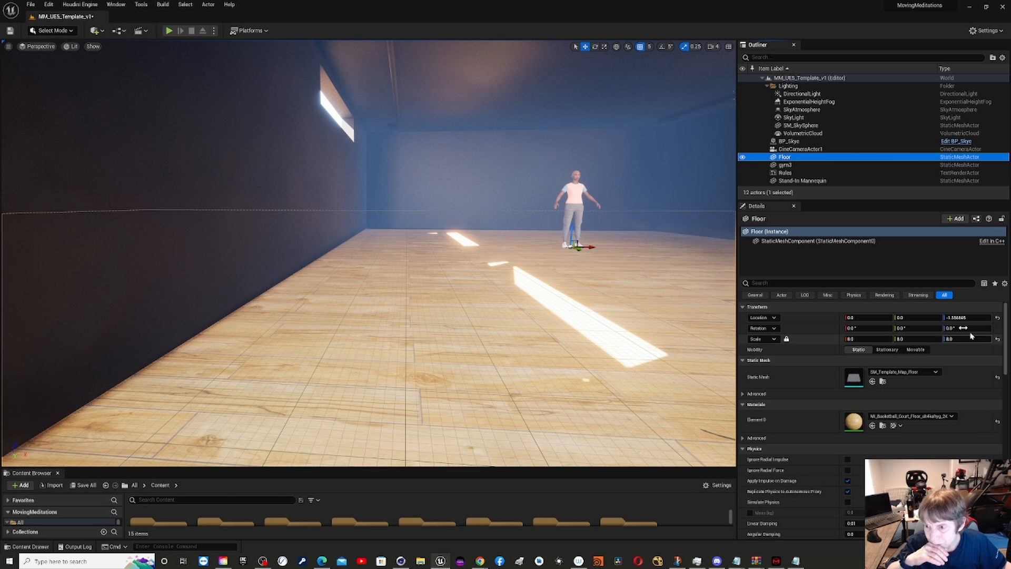
pyautogui.click(954, 316)
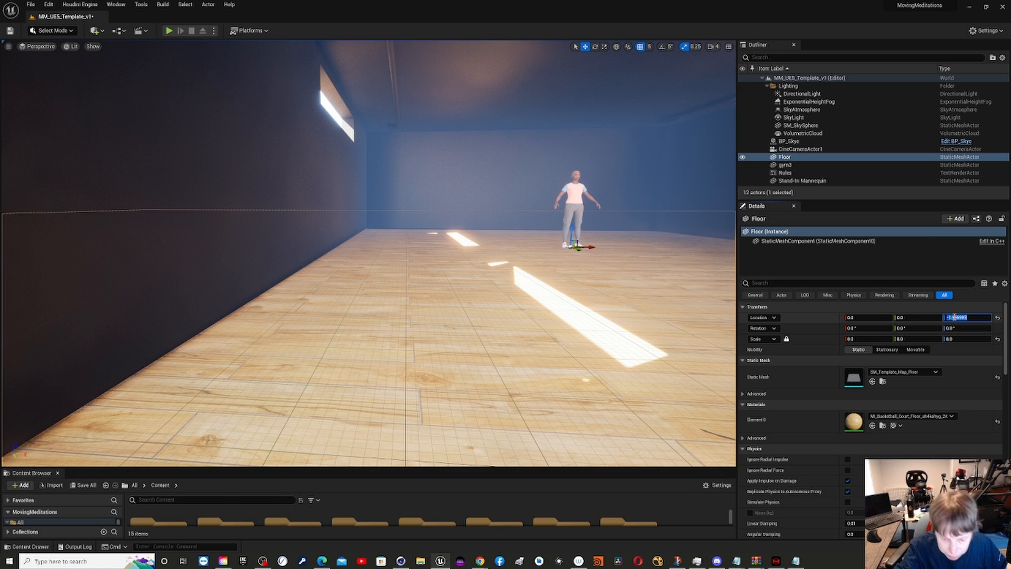
pyautogui.write('0')
pyautogui.press('Return')
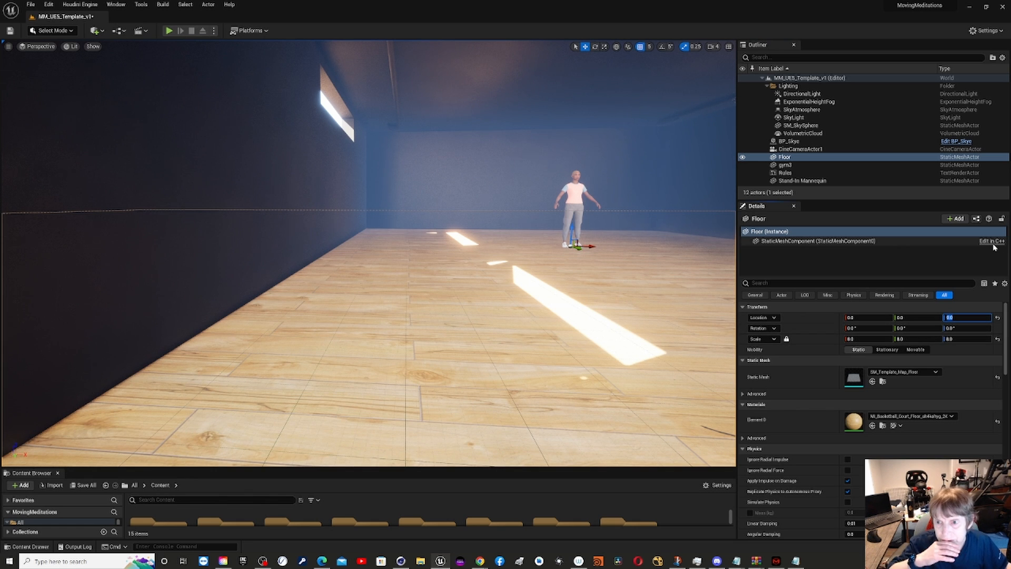
# Select the BP_Skye character and check how it stands on the floor from inside and outside the gym
pyautogui.click(781, 141)
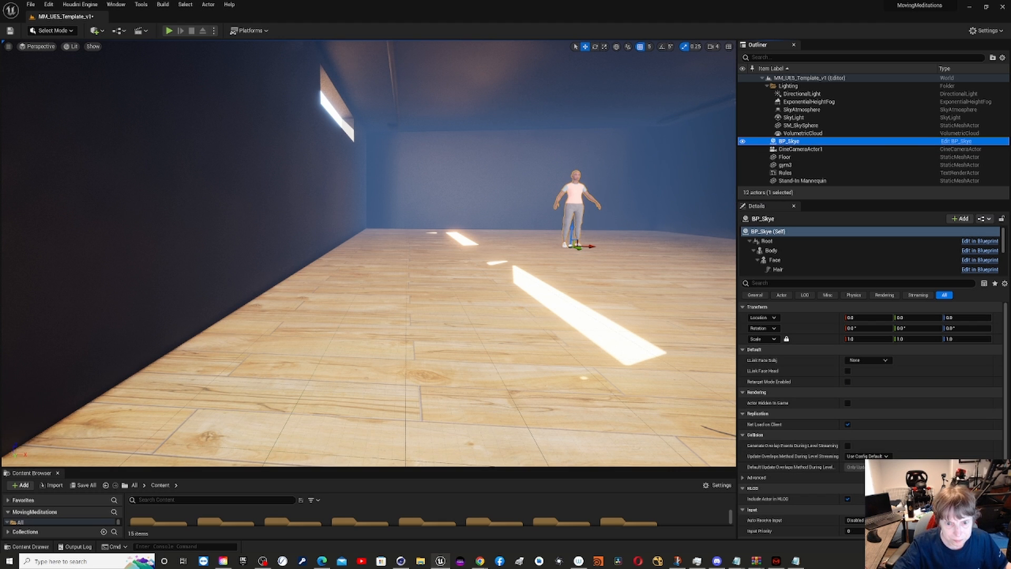
pyautogui.moveTo(495, 277); pyautogui.dragTo(569, 288, button='right')
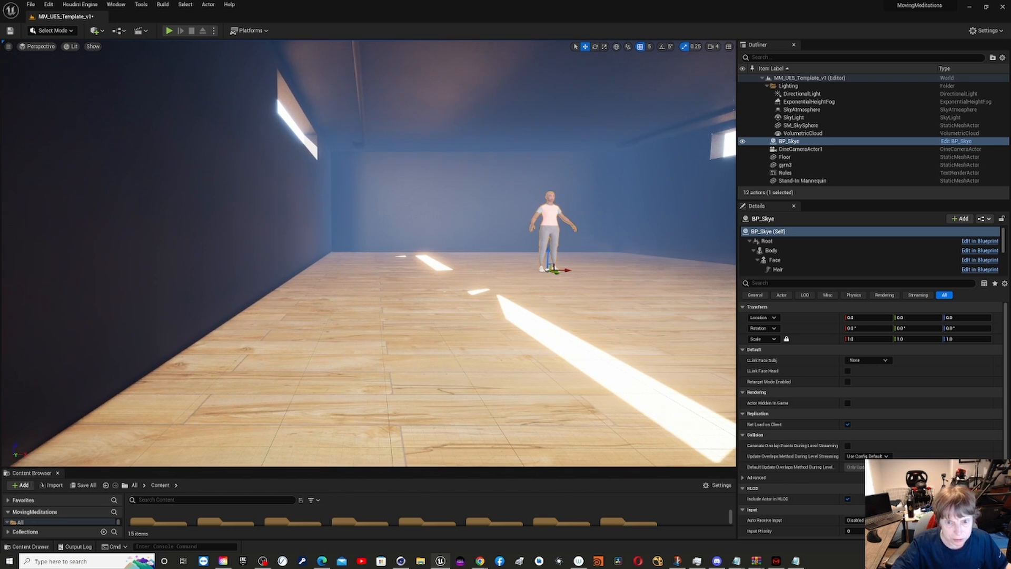
pyautogui.scroll(-3, 449, 232)
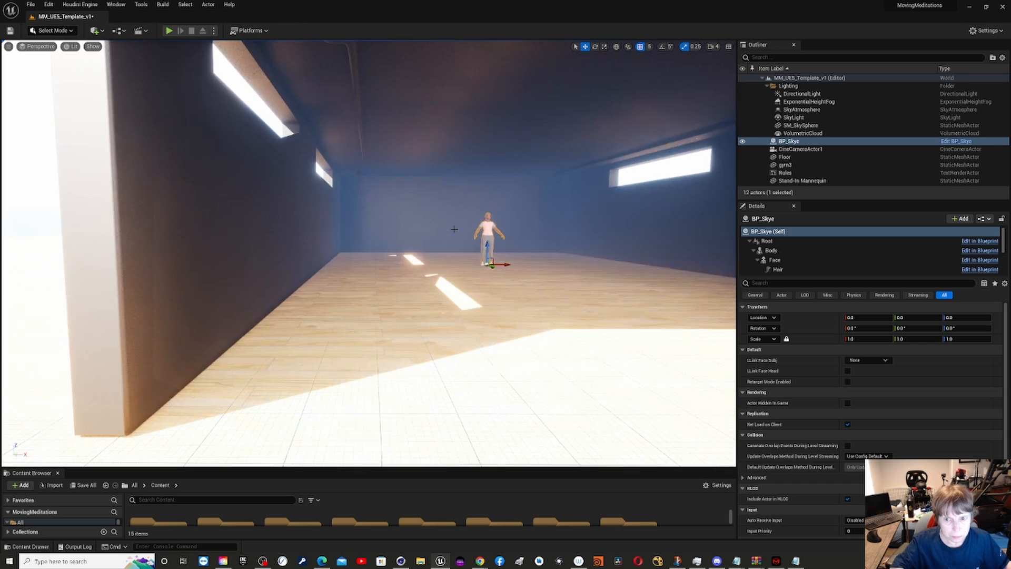
pyautogui.scroll(1, 446, 224)
pyautogui.scroll(-6, 448, 224)
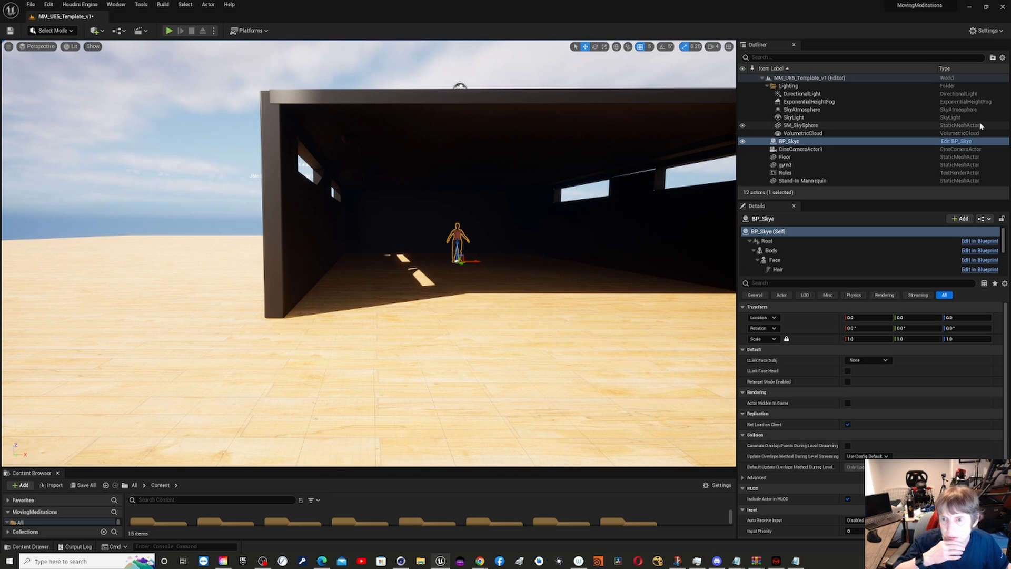
# Inspect the DirectionalLight's streaming and rendering properties
pyautogui.click(798, 95)
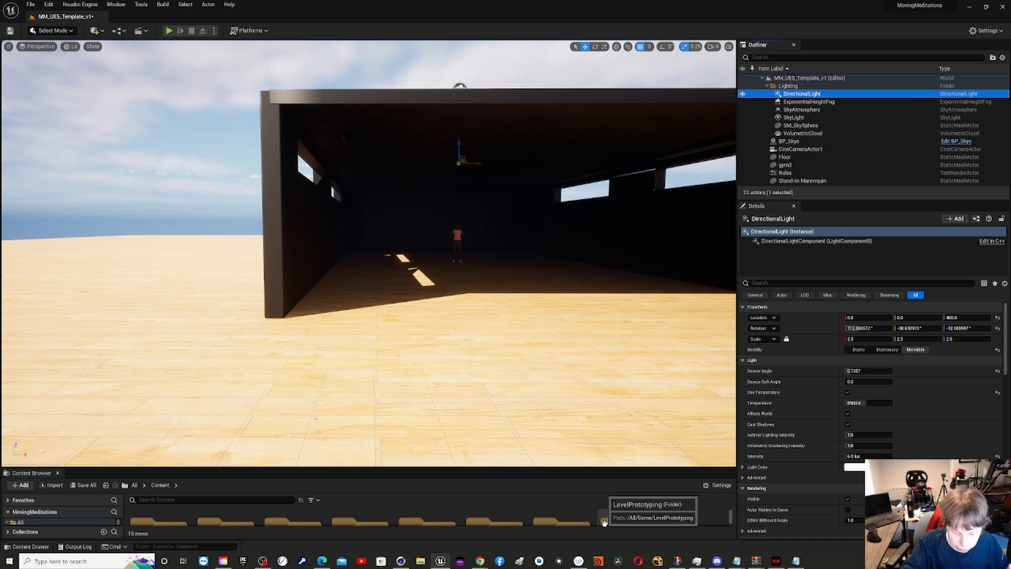
pyautogui.click(395, 350)
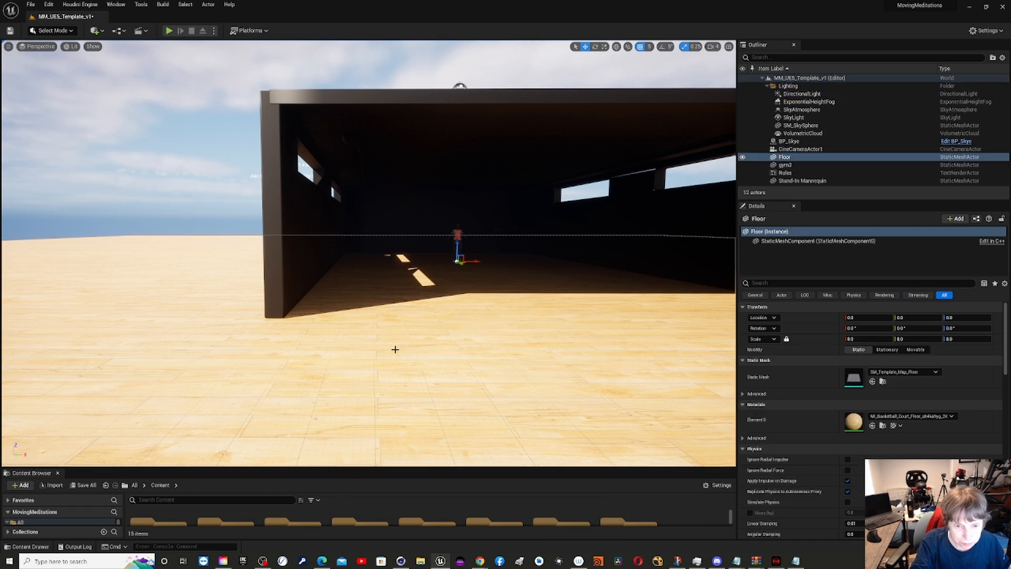
pyautogui.click(787, 94)
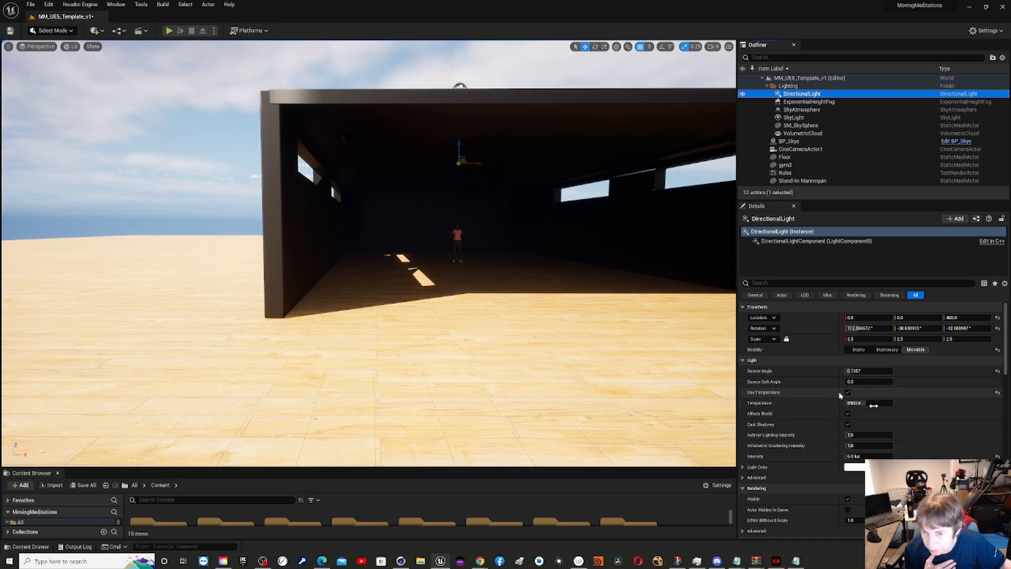
pyautogui.click(889, 296)
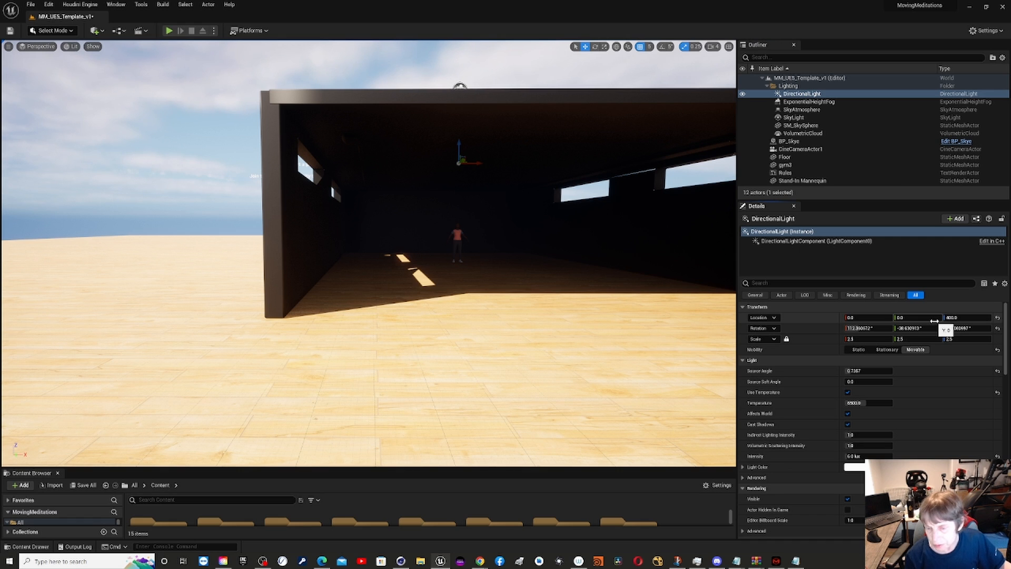
pyautogui.click(886, 295)
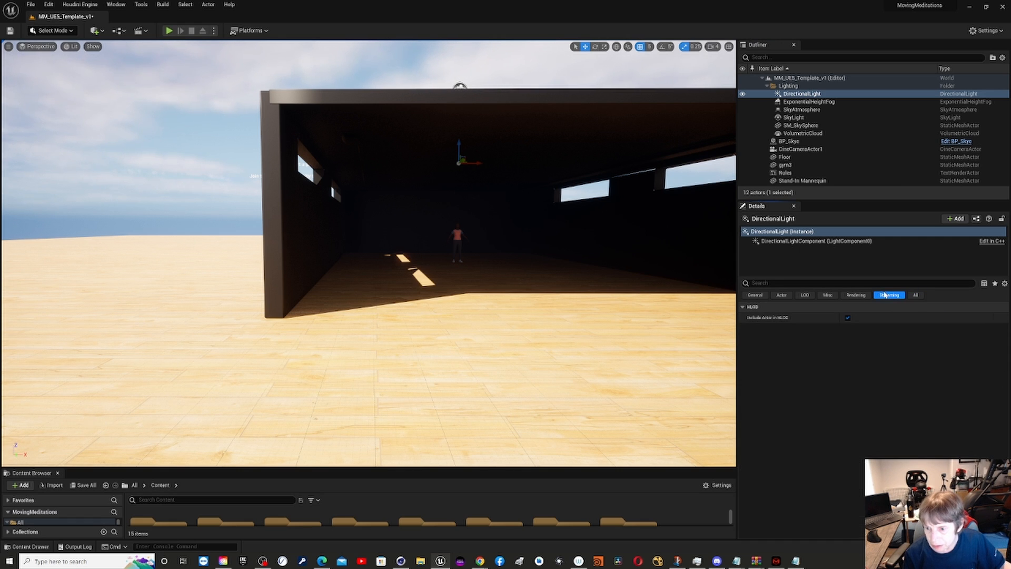
pyautogui.click(846, 296)
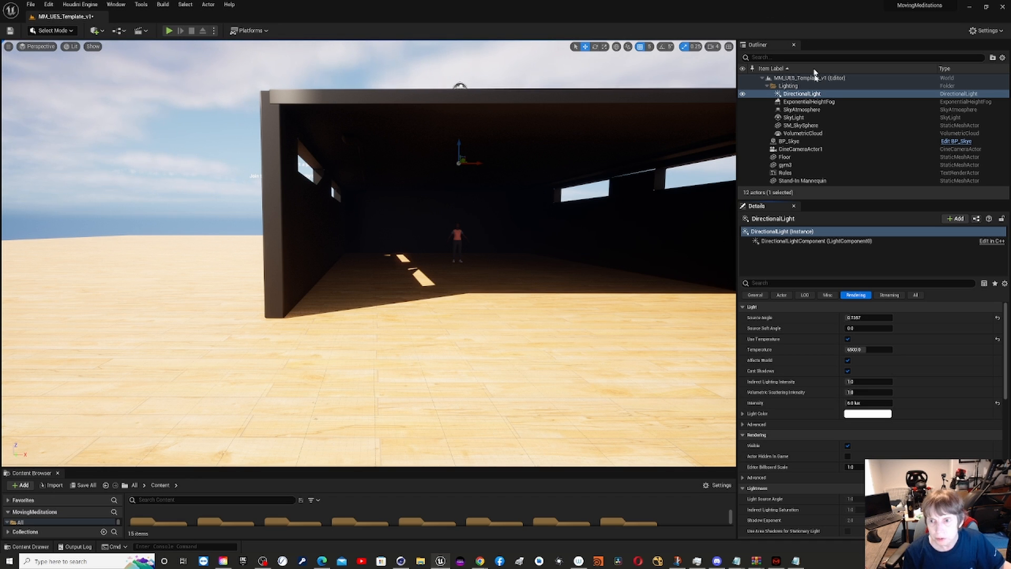
# Preview the room through CineCameraActor1 and save all changes in the project
pyautogui.click(800, 149)
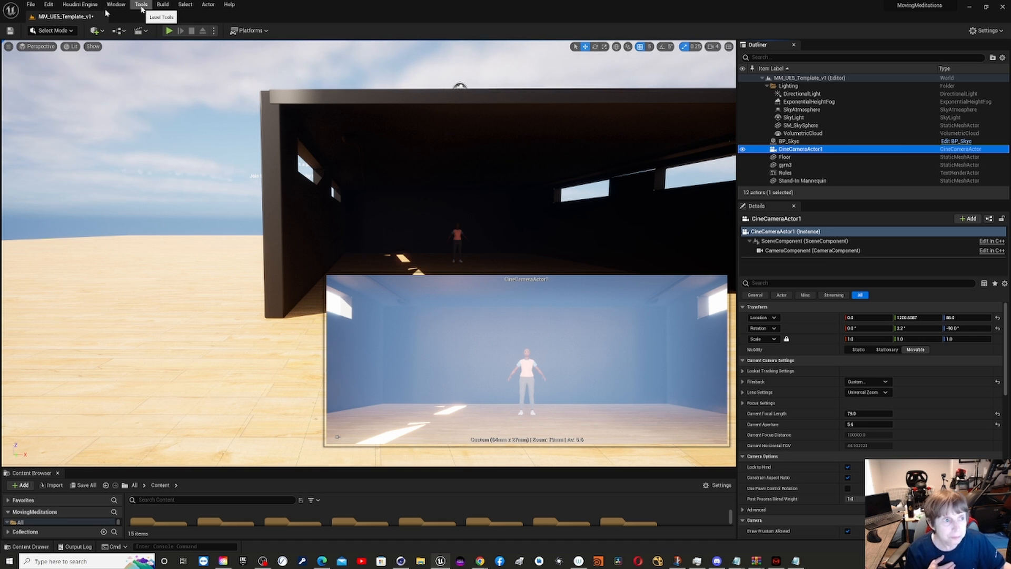
pyautogui.click(28, 5)
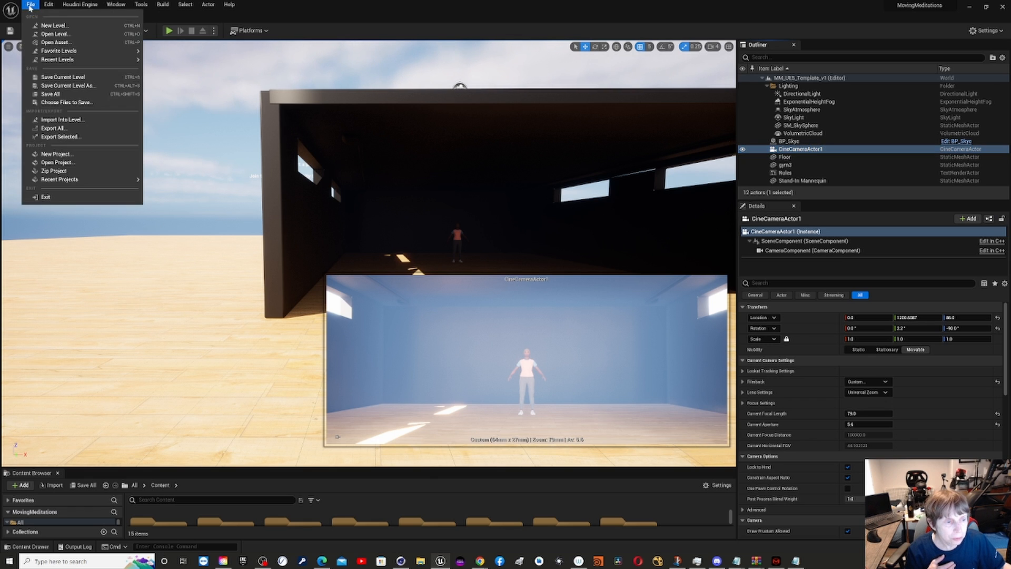
pyautogui.click(46, 95)
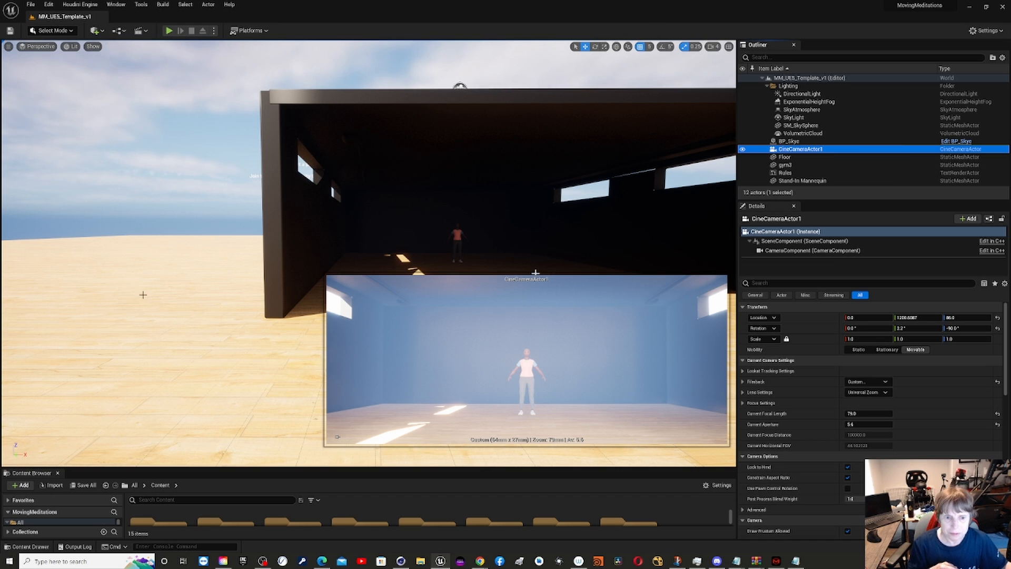
pyautogui.moveTo(166, 301); pyautogui.dragTo(171, 302, button='right')
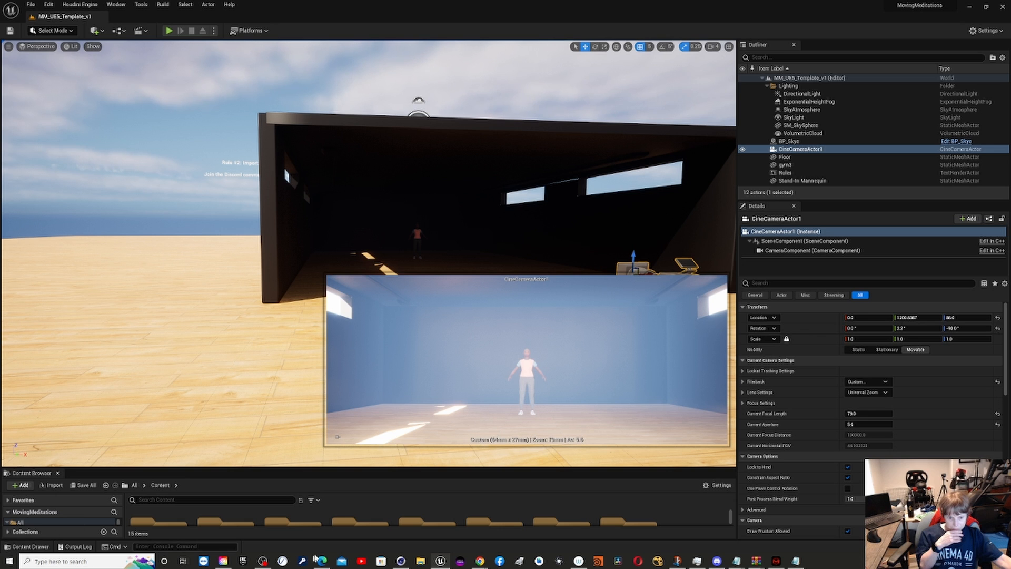
# Switch to Cinema 4D and examine the gym model's roof, walls and window openings from inside, above and outside
pyautogui.click(401, 561)
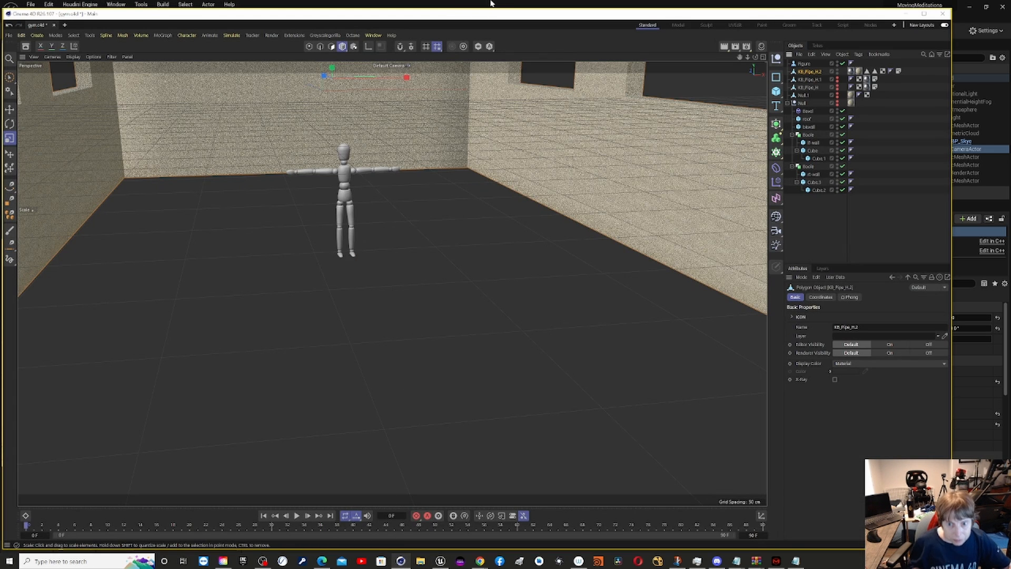
pyautogui.scroll(-3, 543, 251)
pyautogui.scroll(4, 543, 251)
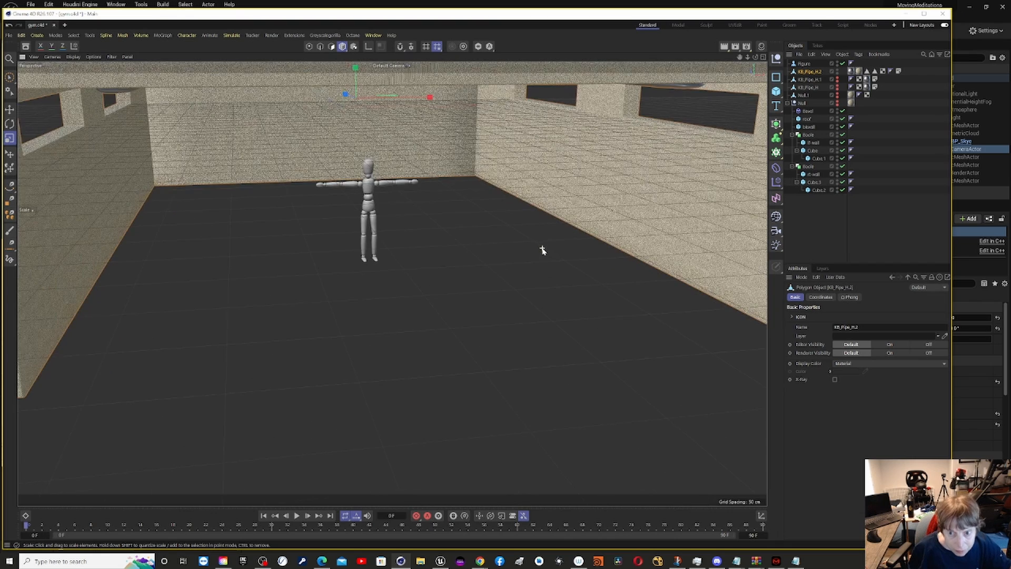
pyautogui.scroll(-2, 543, 252)
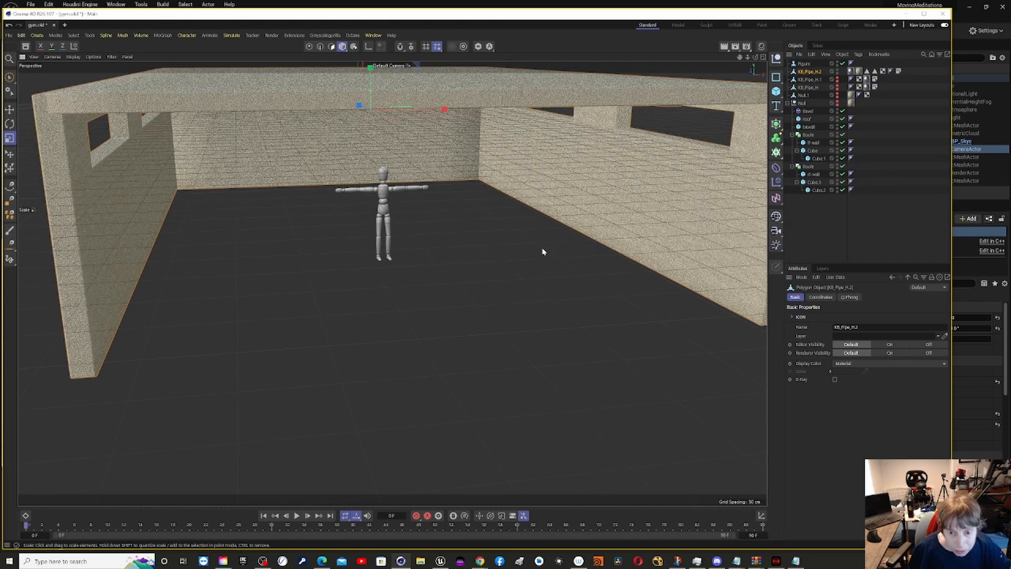
pyautogui.scroll(2, 543, 251)
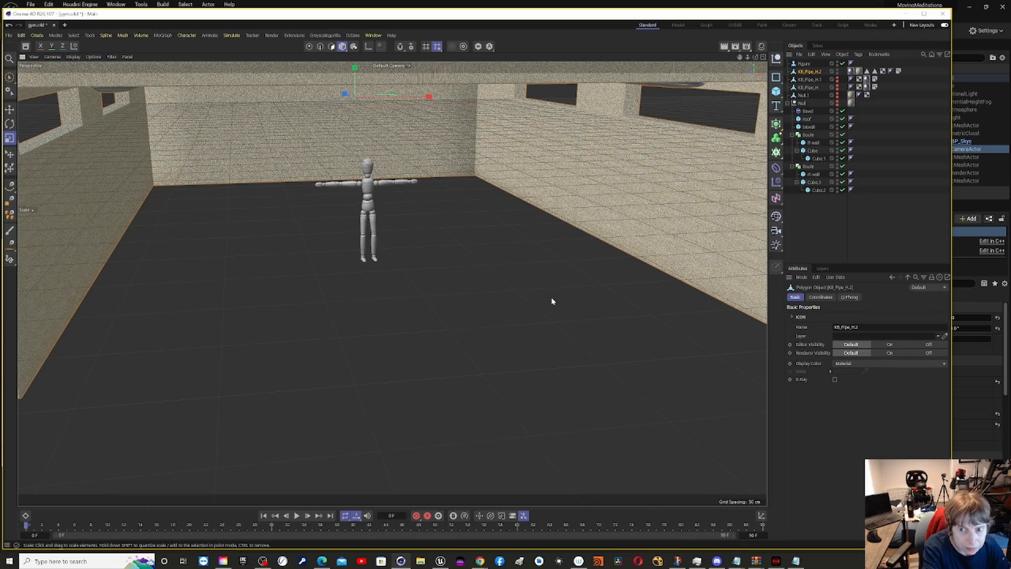
pyautogui.press('o')
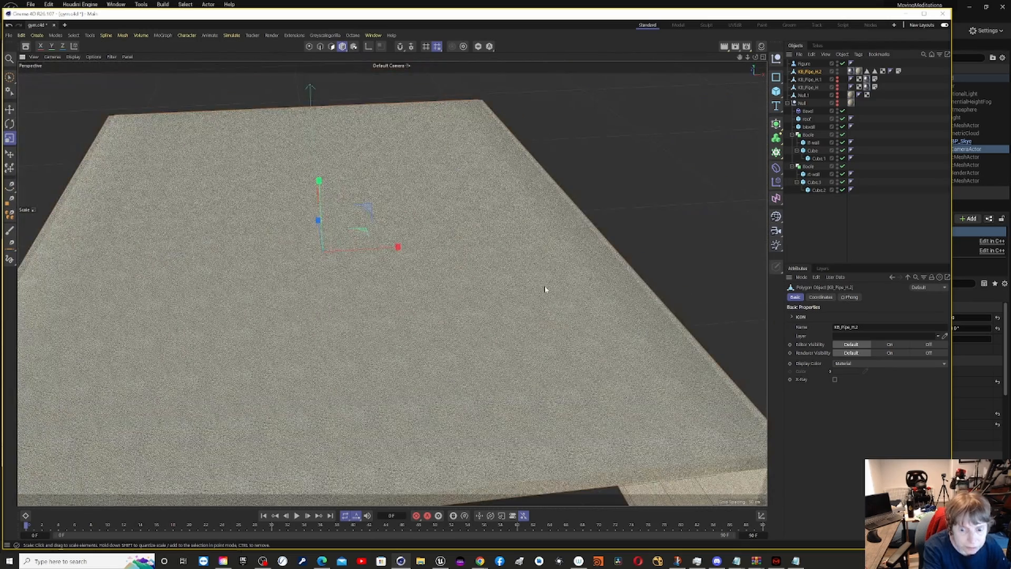
pyautogui.keyDown('alt'); pyautogui.moveTo(488, 397); pyautogui.dragTo(490, 343); pyautogui.keyUp('alt')
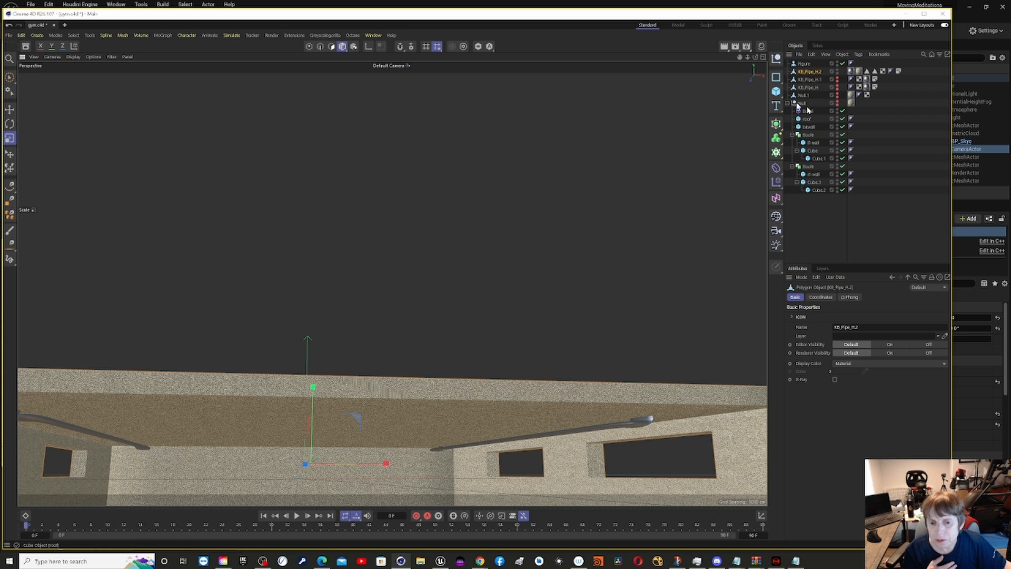
pyautogui.keyDown('alt'); pyautogui.moveTo(417, 340); pyautogui.dragTo(422, 411); pyautogui.keyUp('alt')
pyautogui.scroll(-6, 447, 463)
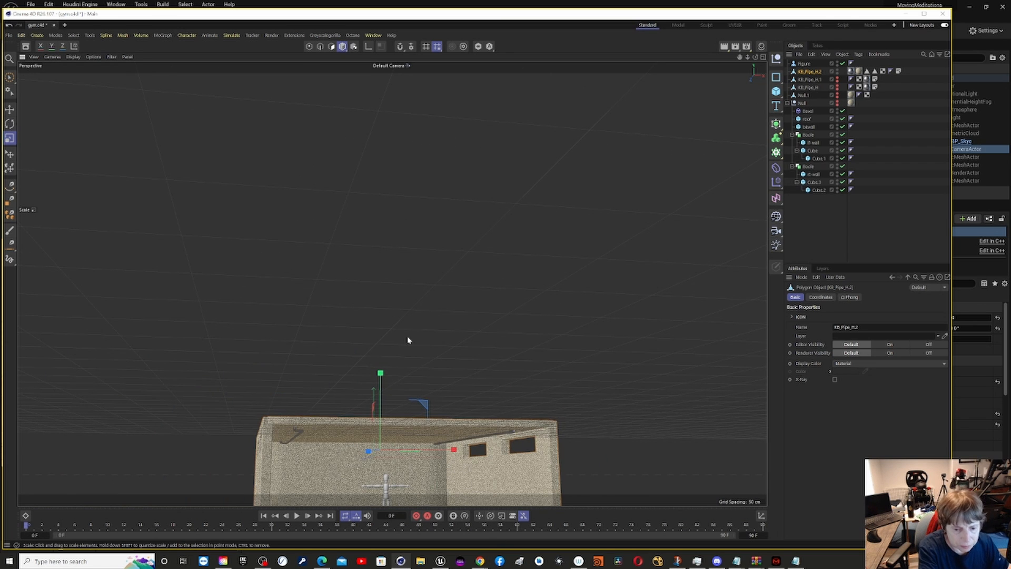
pyautogui.keyDown('alt'); pyautogui.moveTo(424, 339); pyautogui.dragTo(425, 412); pyautogui.keyUp('alt')
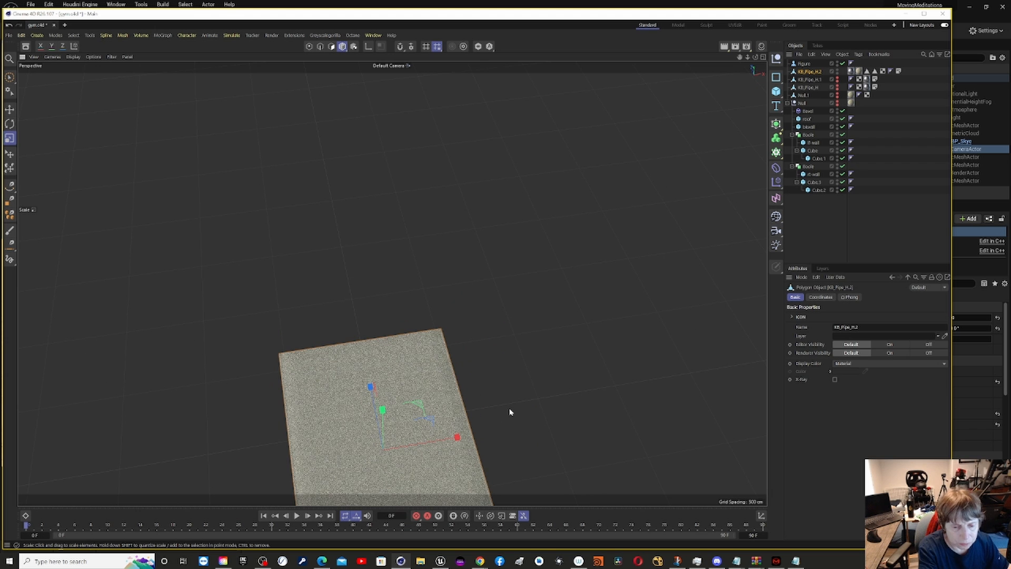
pyautogui.keyDown('alt'); pyautogui.moveTo(511, 411); pyautogui.dragTo(518, 348); pyautogui.keyUp('alt')
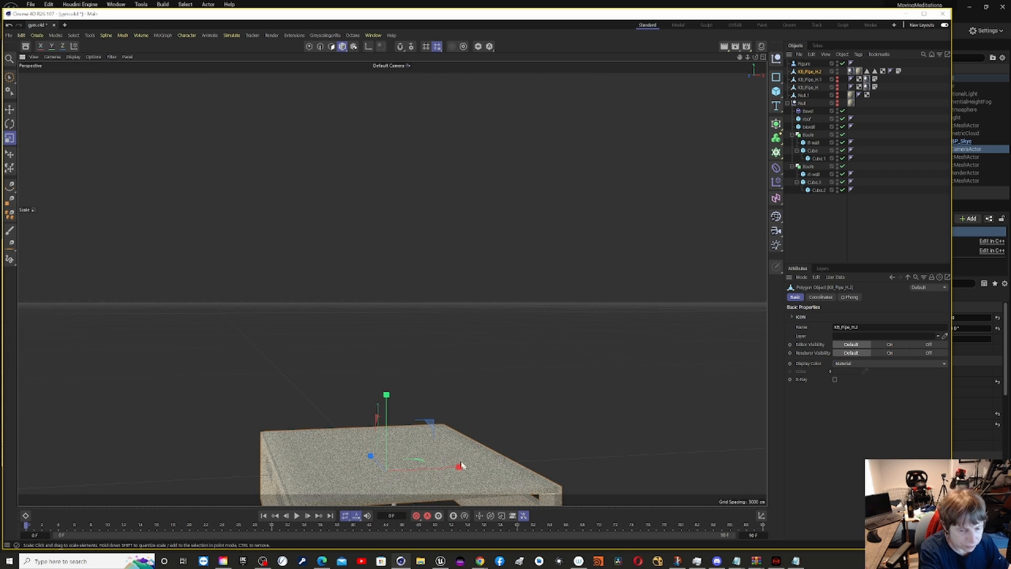
pyautogui.keyDown('alt'); pyautogui.moveTo(434, 352); pyautogui.dragTo(352, 228); pyautogui.keyUp('alt')
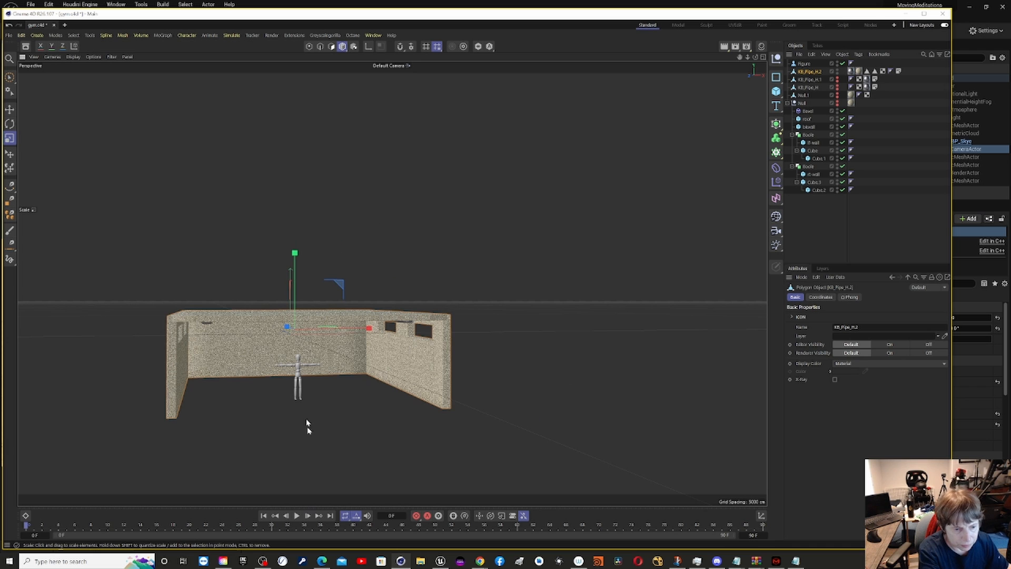
# Examine the gym model around the standing figure from the open front and from slightly above the roof
pyautogui.keyDown('alt'); pyautogui.moveTo(309, 452); pyautogui.dragTo(335, 454); pyautogui.keyUp('alt')
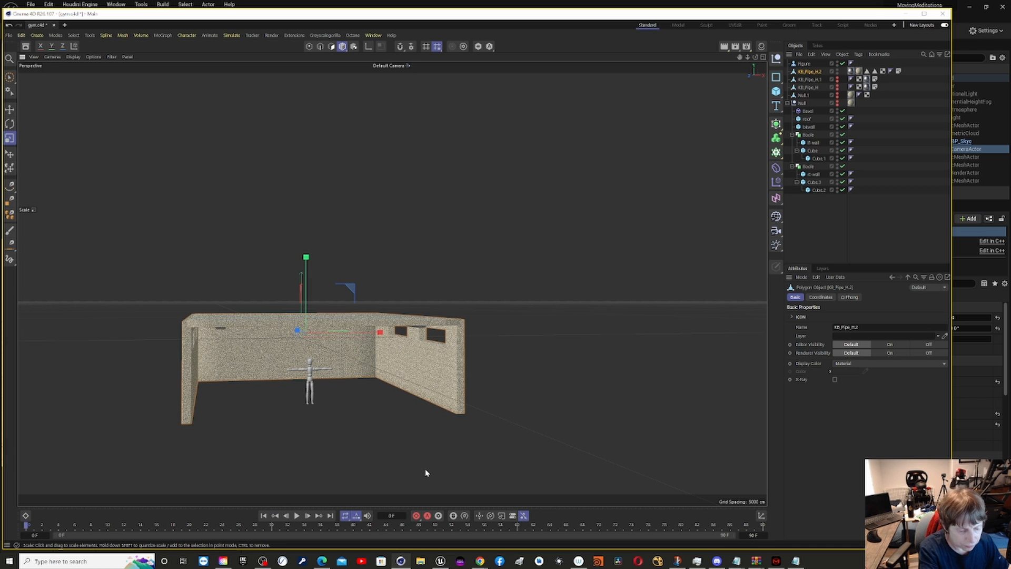
pyautogui.moveTo(427, 473); pyautogui.dragTo(405, 492)
pyautogui.moveTo(287, 452)
pyautogui.keyDown('alt'); pyautogui.mouseDown()
pyautogui.moveTo(313, 454)
pyautogui.moveTo(263, 454)
pyautogui.moveTo(306, 453)
pyautogui.moveTo(285, 456)
pyautogui.mouseUp(); pyautogui.keyUp('alt')
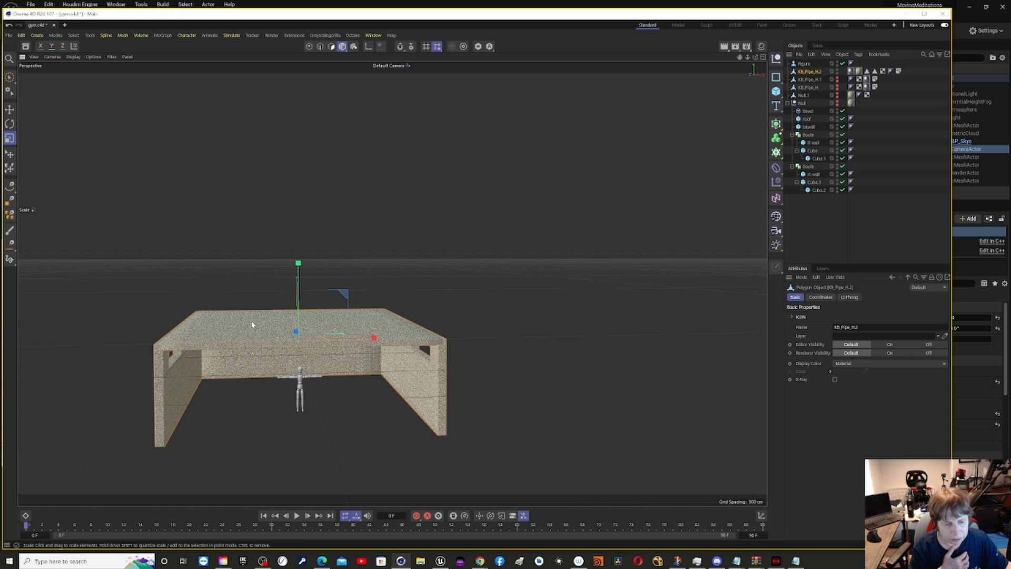
# Switch to Unreal Editor, check the gym from its open front, and select CineCameraActor1 to preview its shot
pyautogui.click(983, 26)
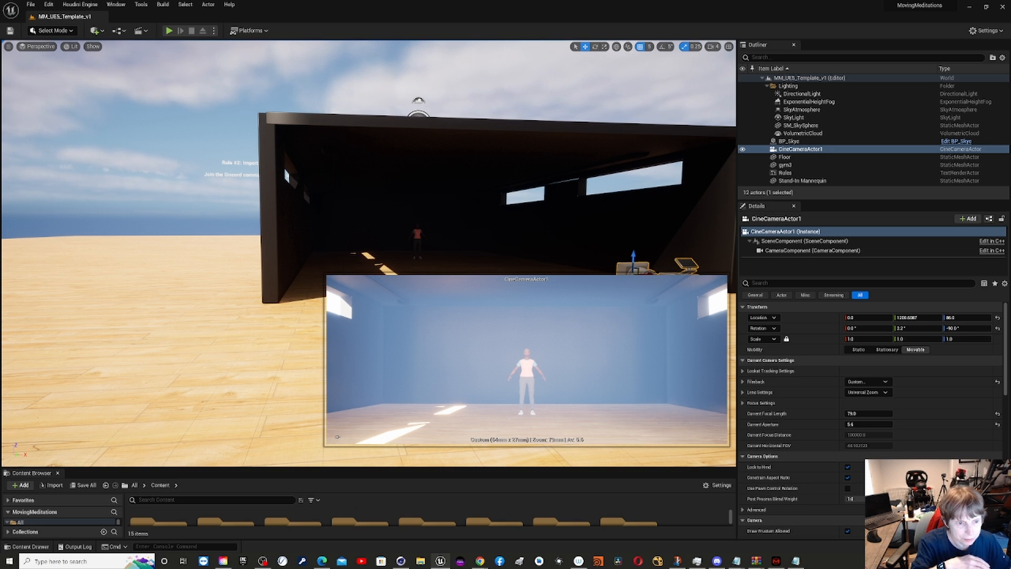
pyautogui.rightClick(247, 199)
pyautogui.click(226, 183)
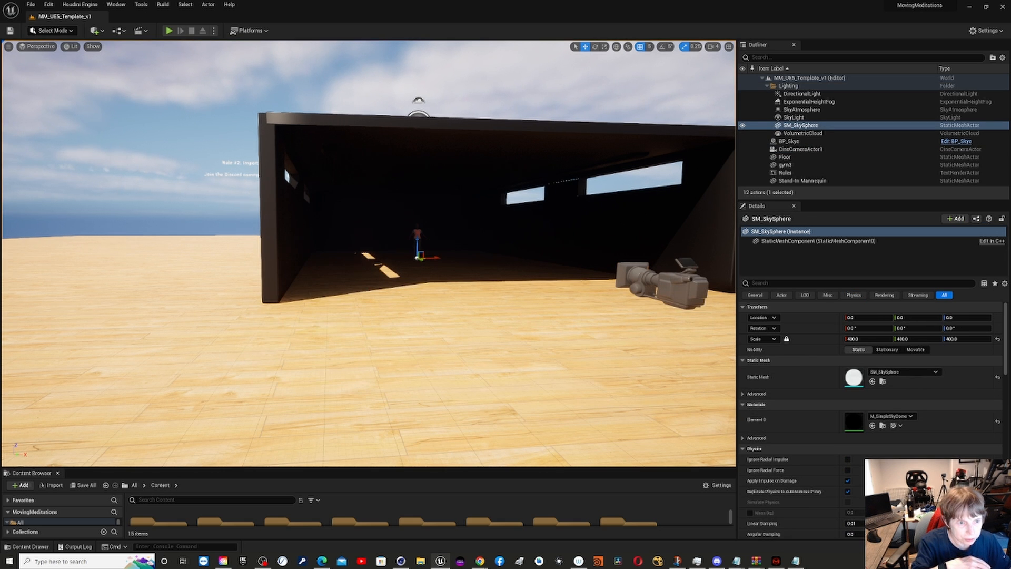
pyautogui.moveTo(225, 184); pyautogui.dragTo(416, 170, button='middle')
pyautogui.moveTo(283, 214); pyautogui.dragTo(225, 183, button='middle')
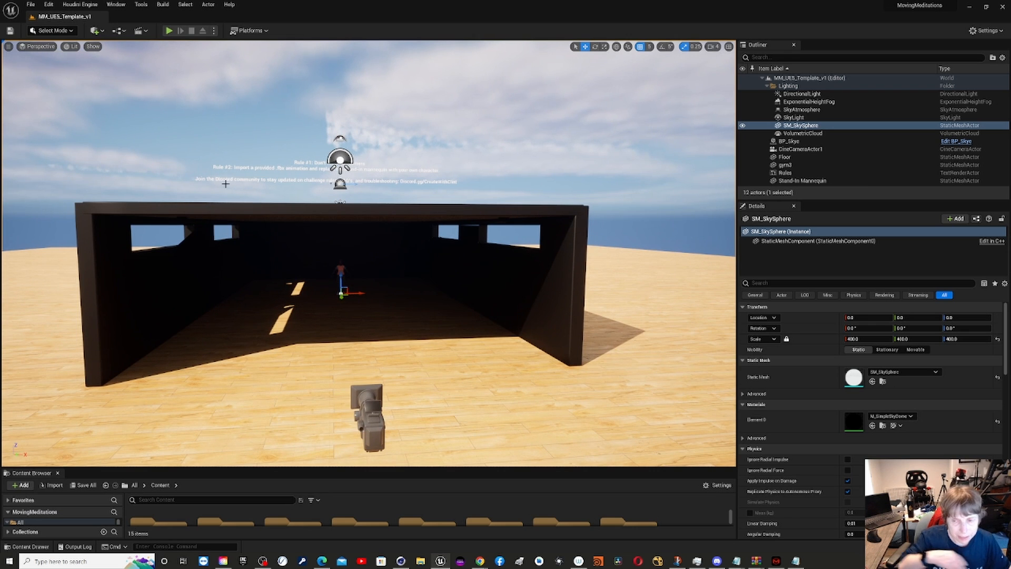
pyautogui.click(809, 150)
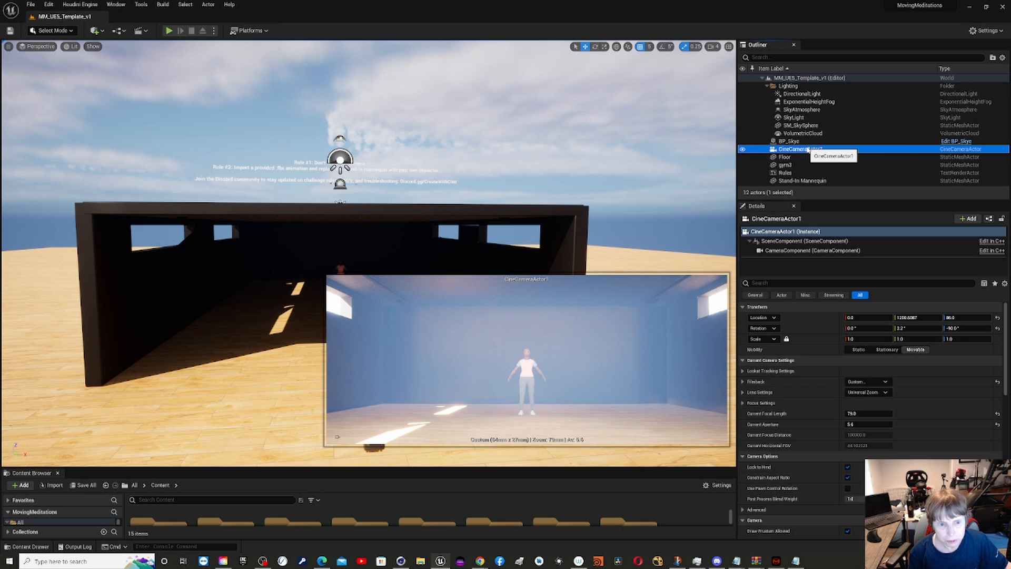